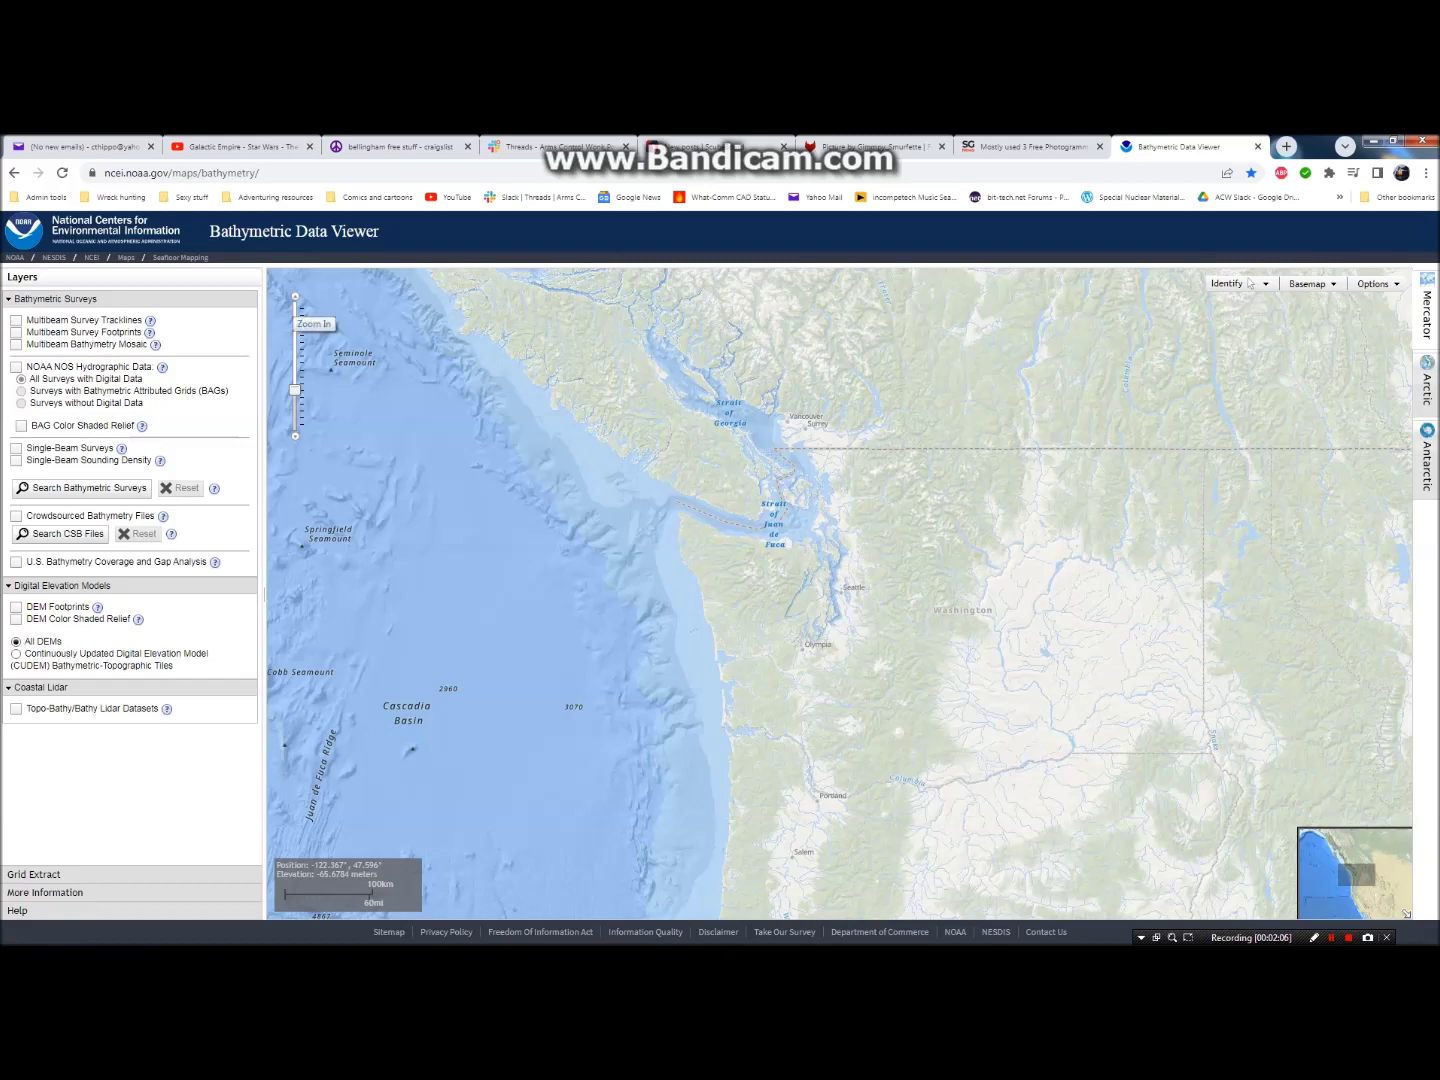
Step: Display the BAG Color Shaded Relief and DEM Color Shaded Relief layers over Elliott Bay and the Seattle waterfront
left_click(295, 297)
left_click(295, 297)
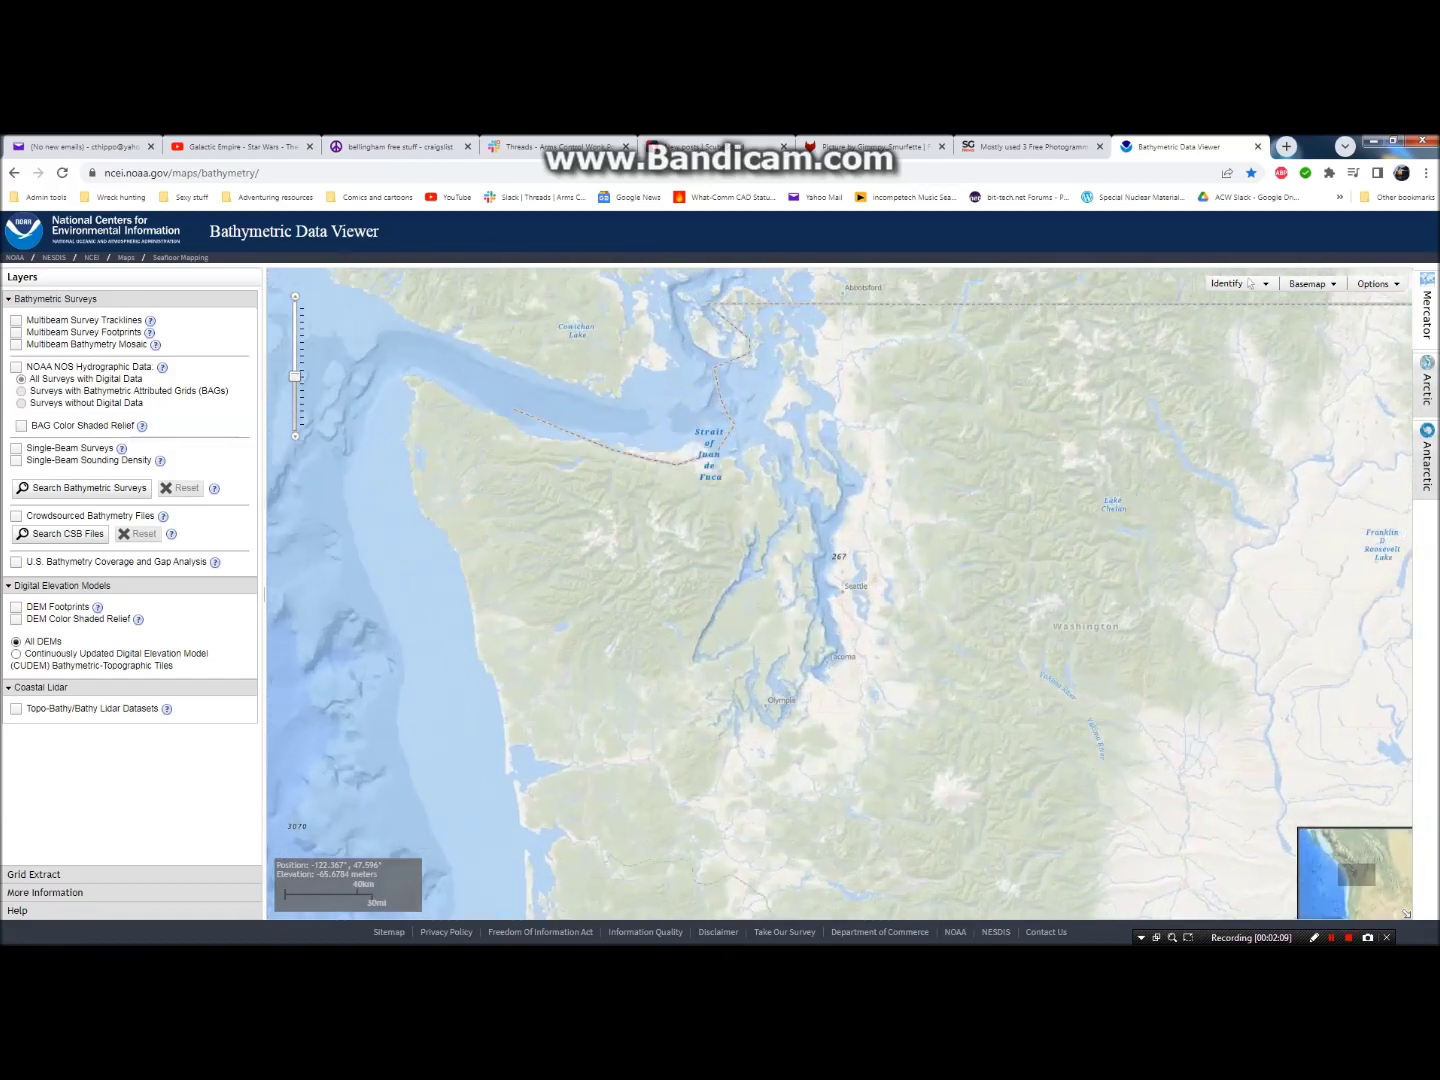
scroll(849, 587, "up", 1)
scroll(848, 587, "up", 1)
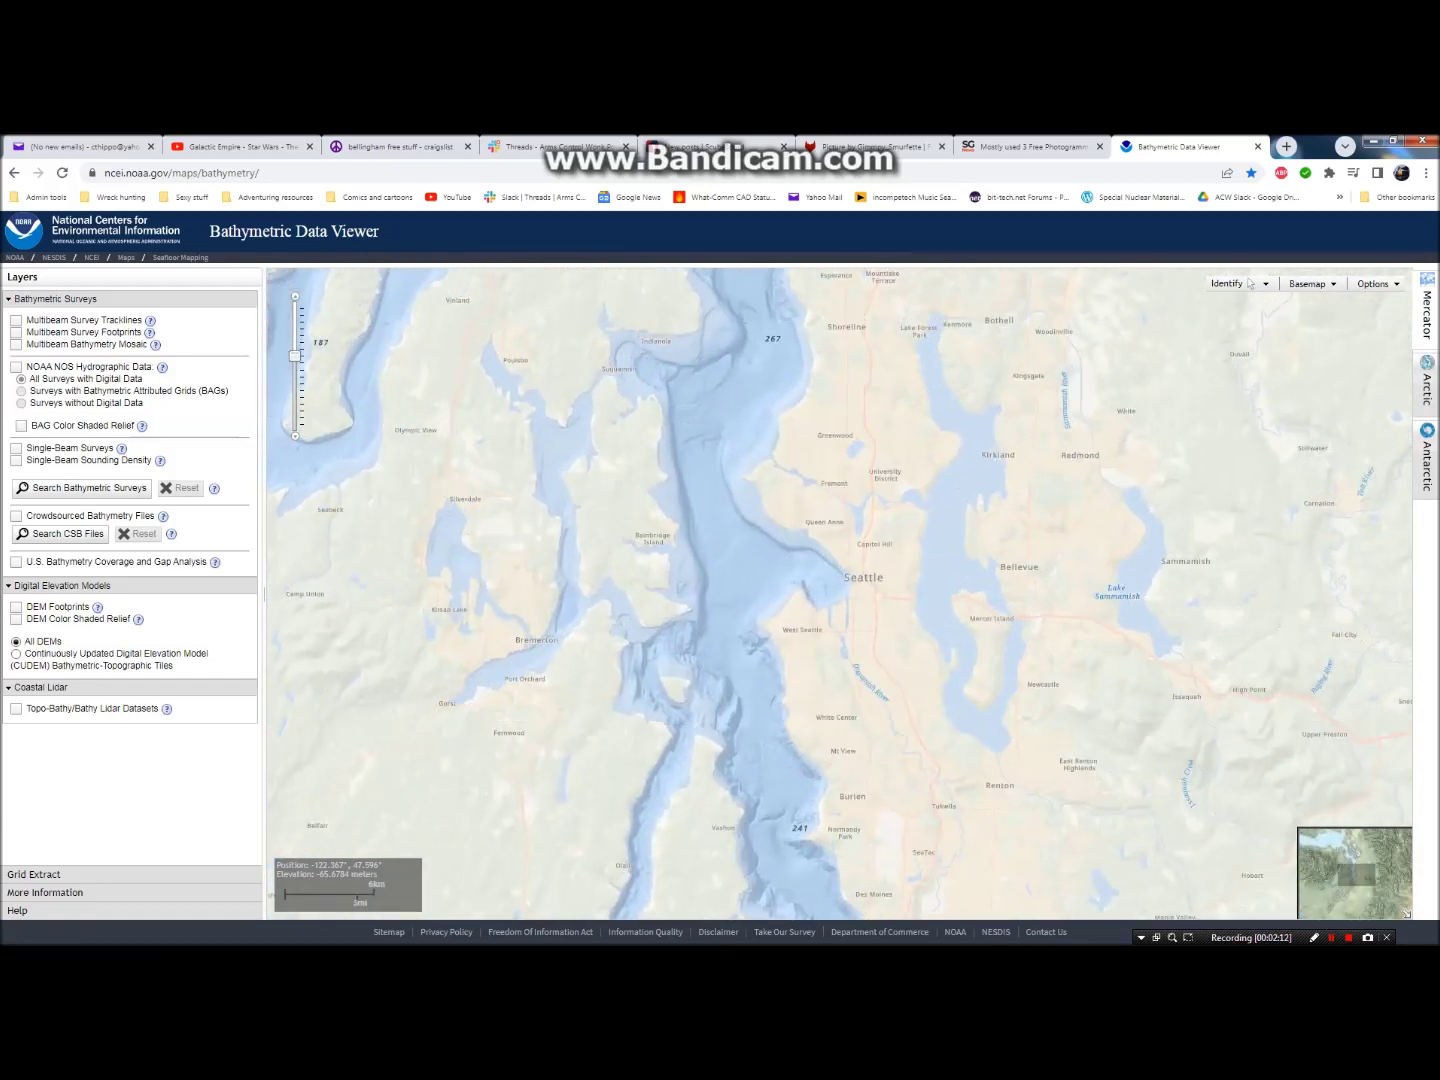
scroll(840, 589, "up", 1)
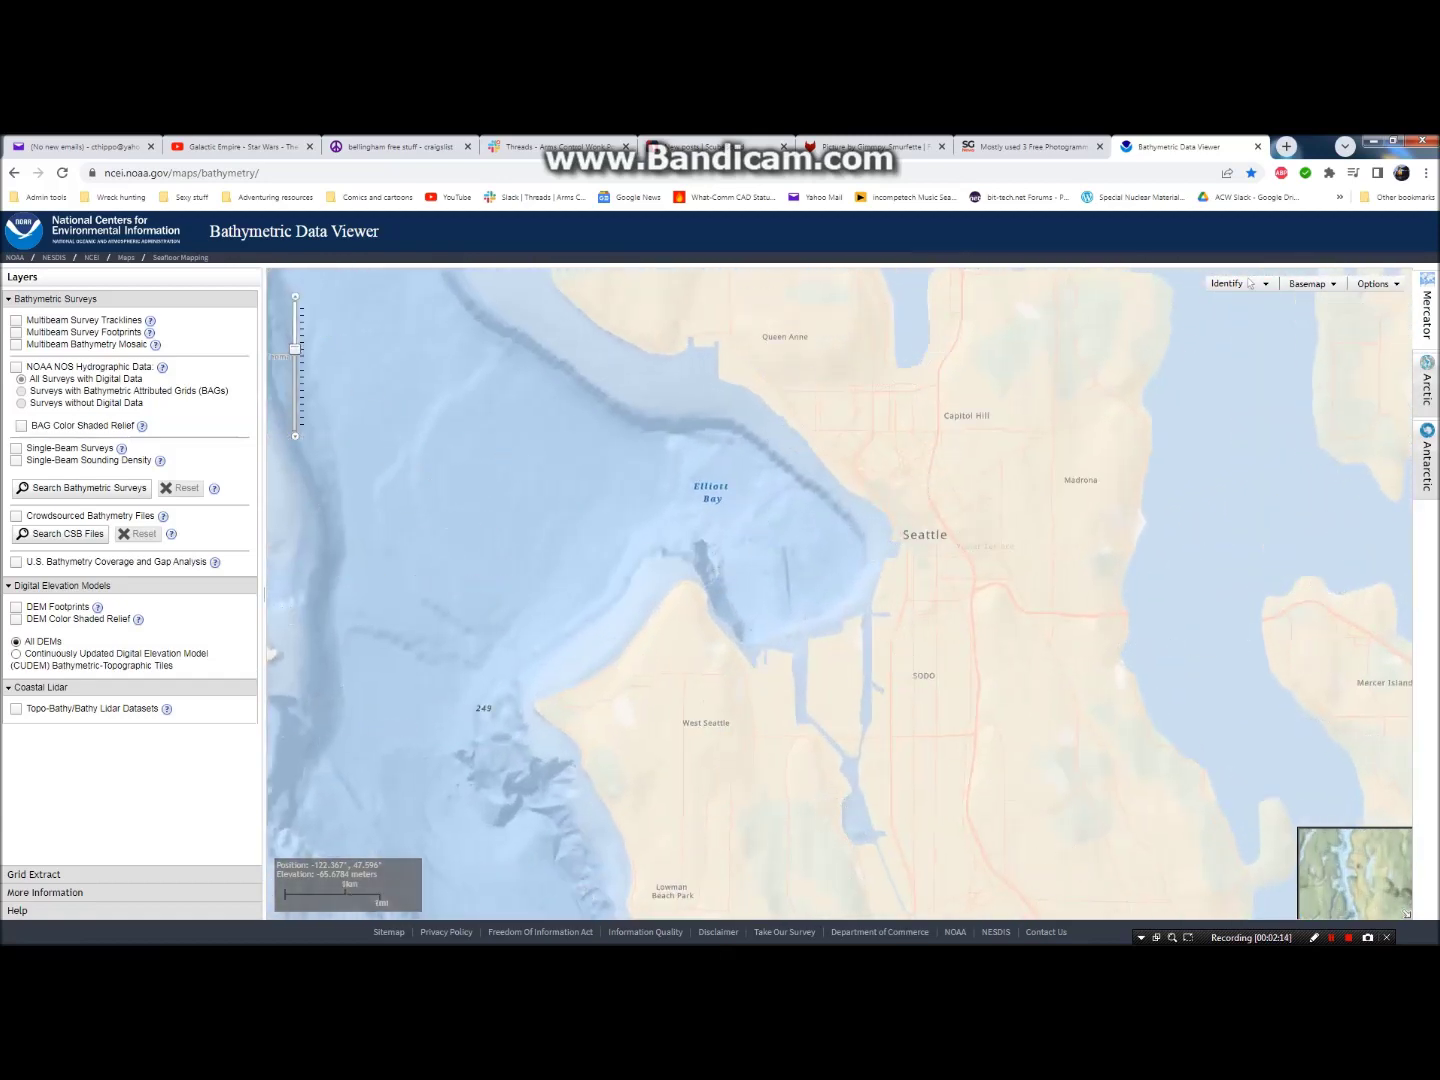
key("plus")
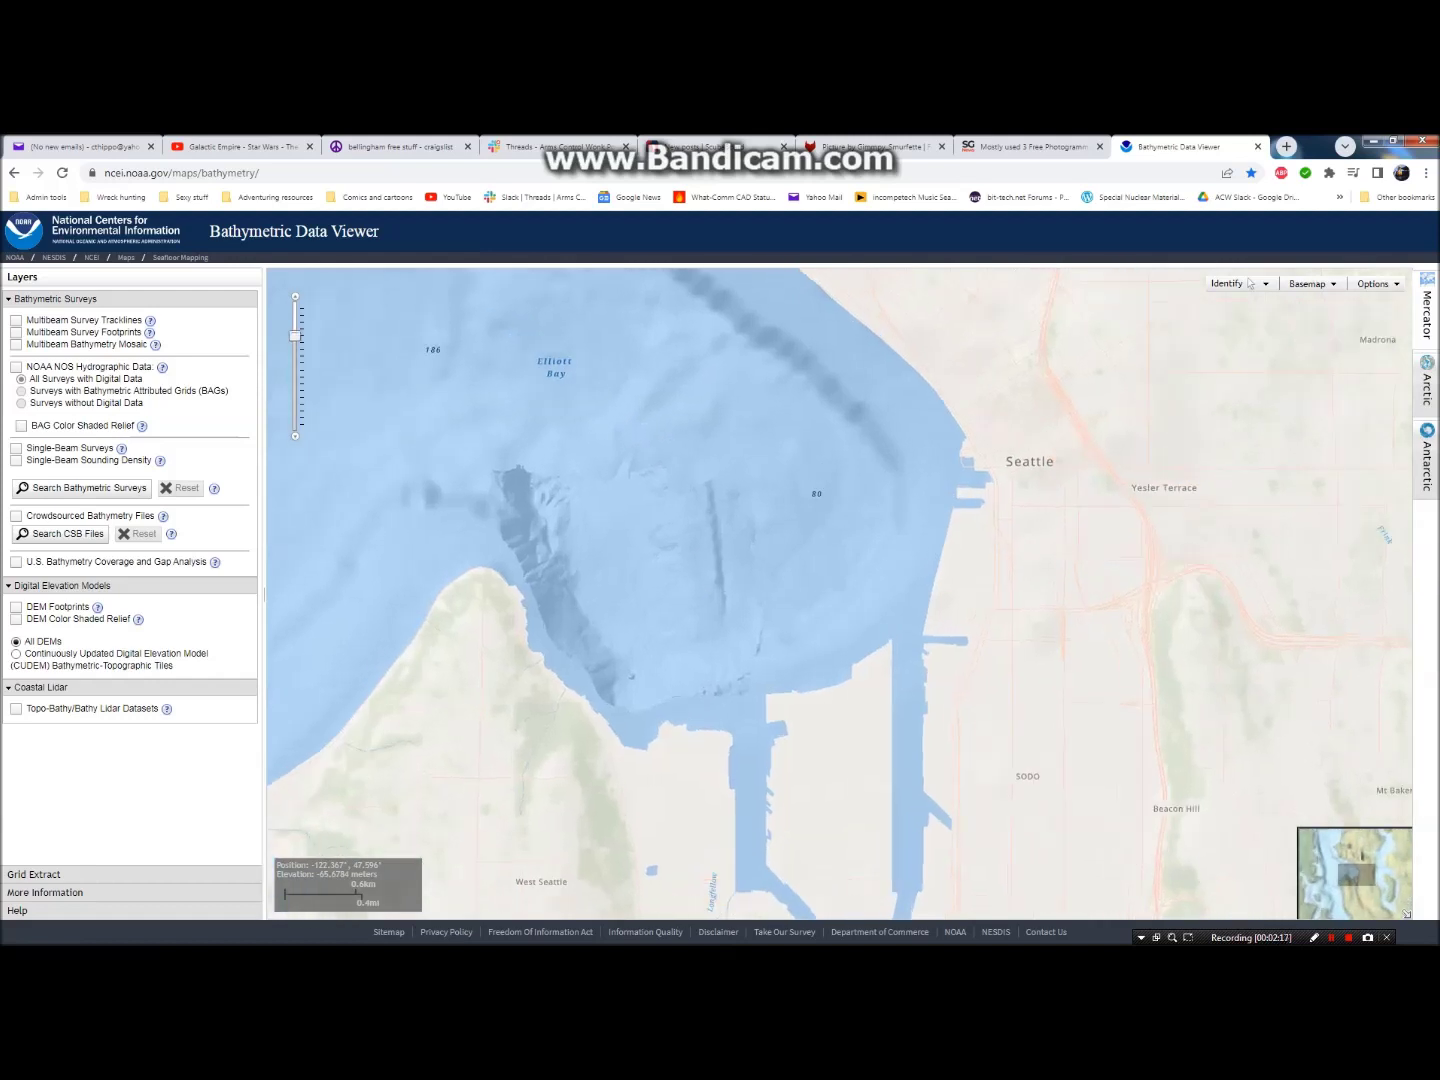
key("plus")
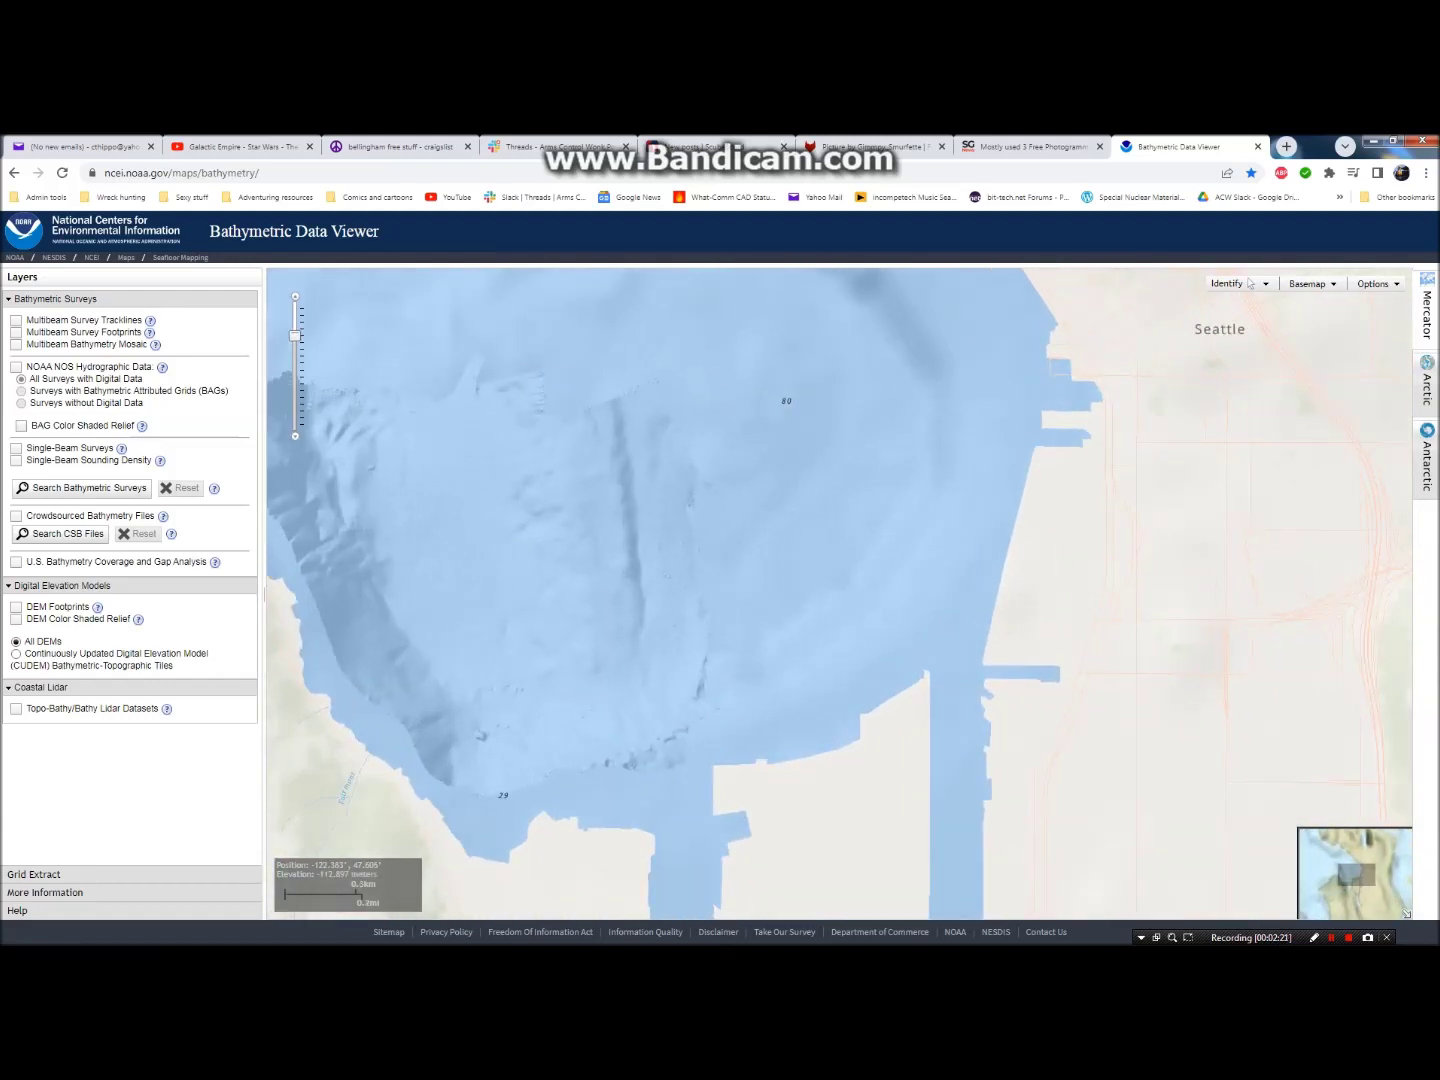
left_click(22, 425)
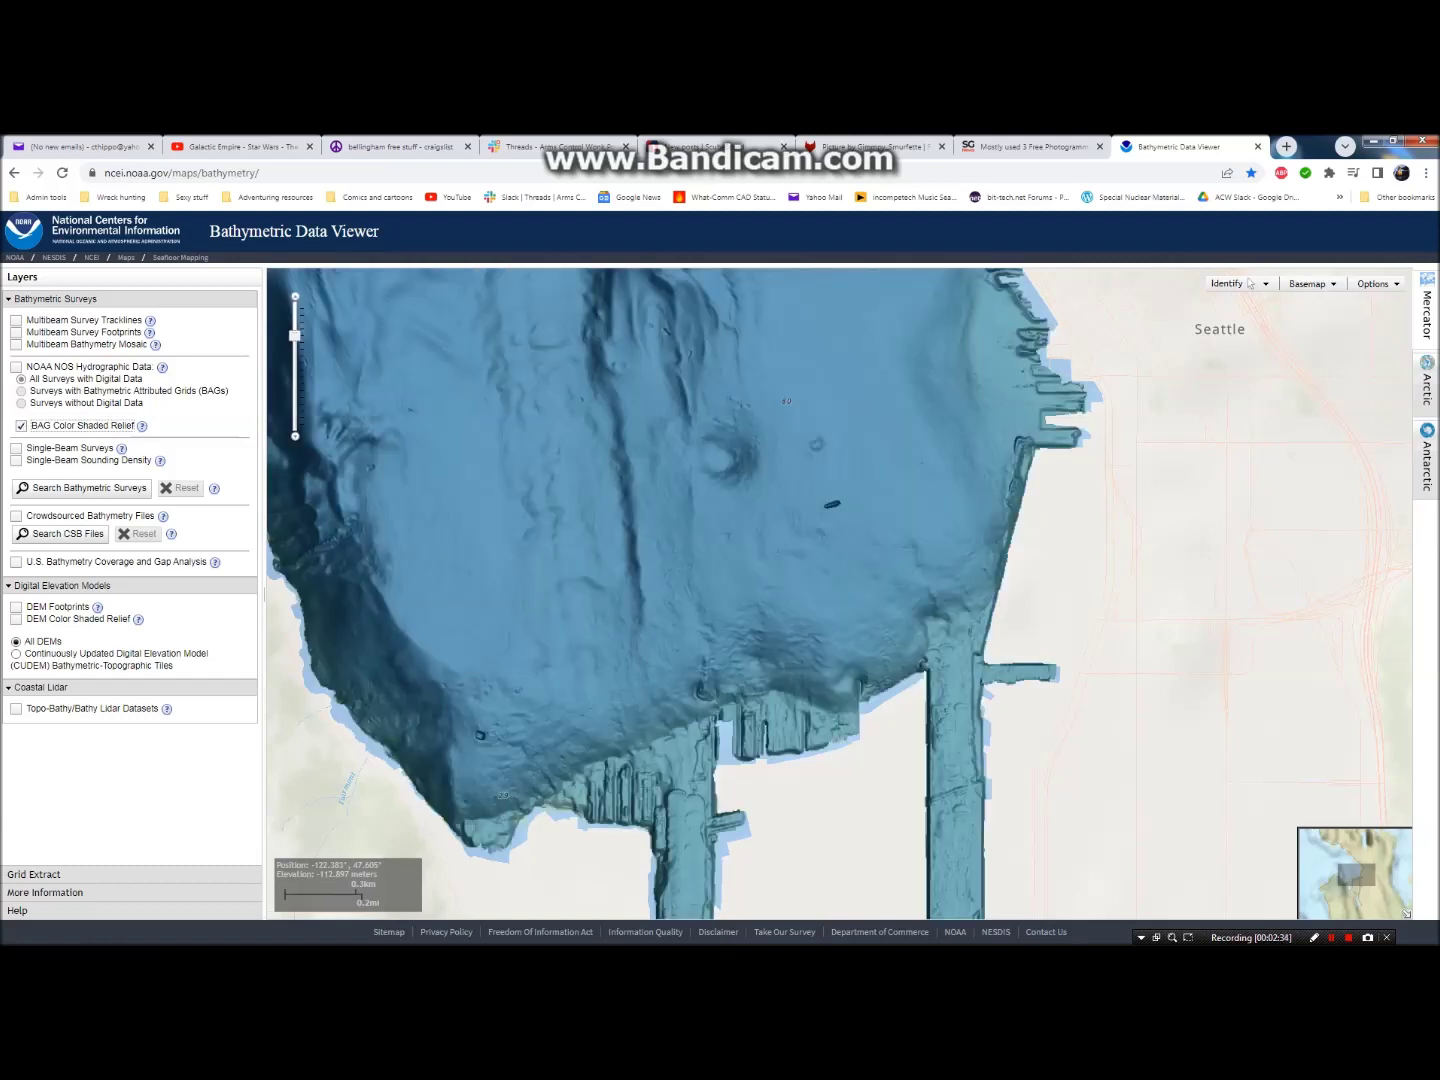
key("plus")
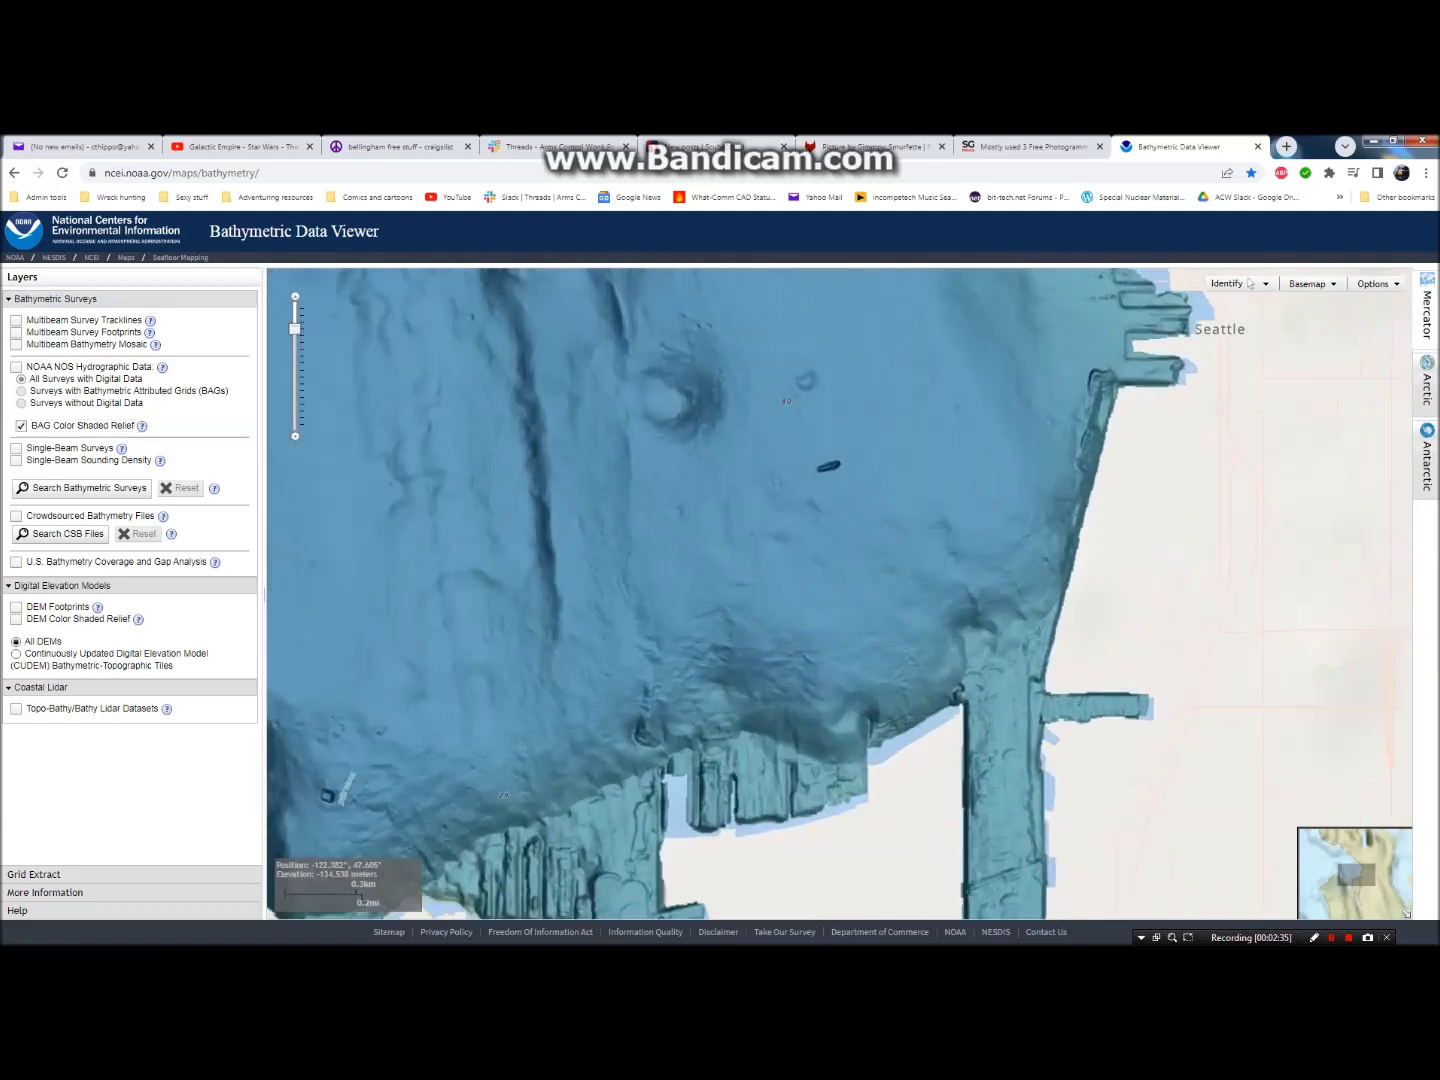
left_click(16, 619)
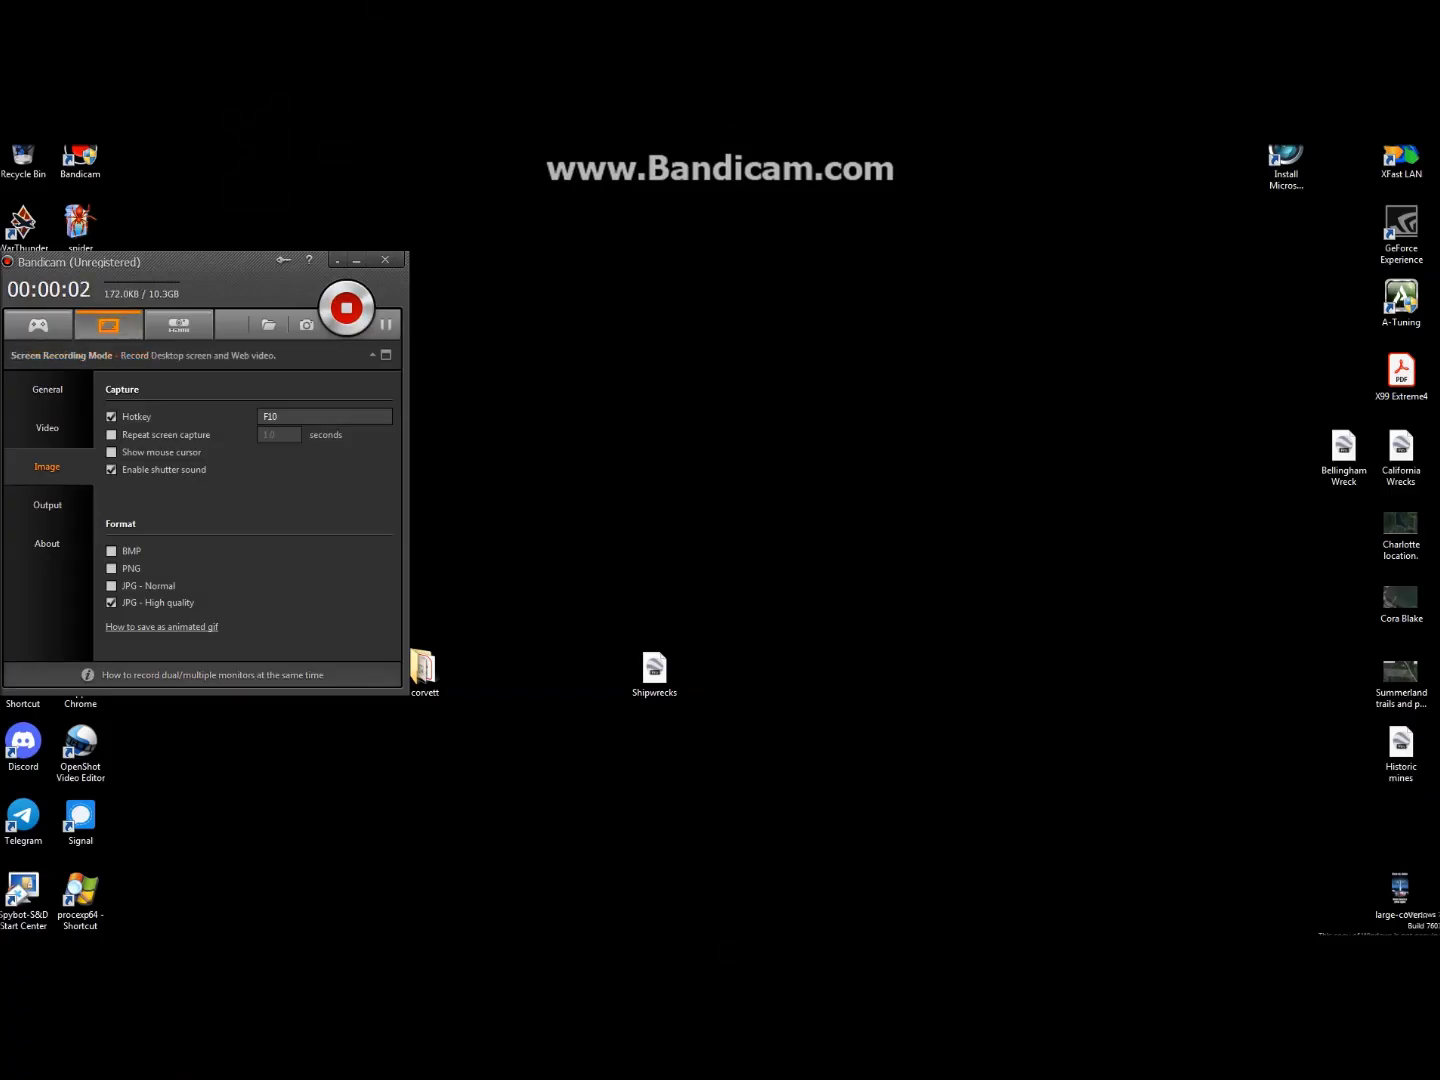
Step: Check the video recording settings in Bandicam
left_click(47, 428)
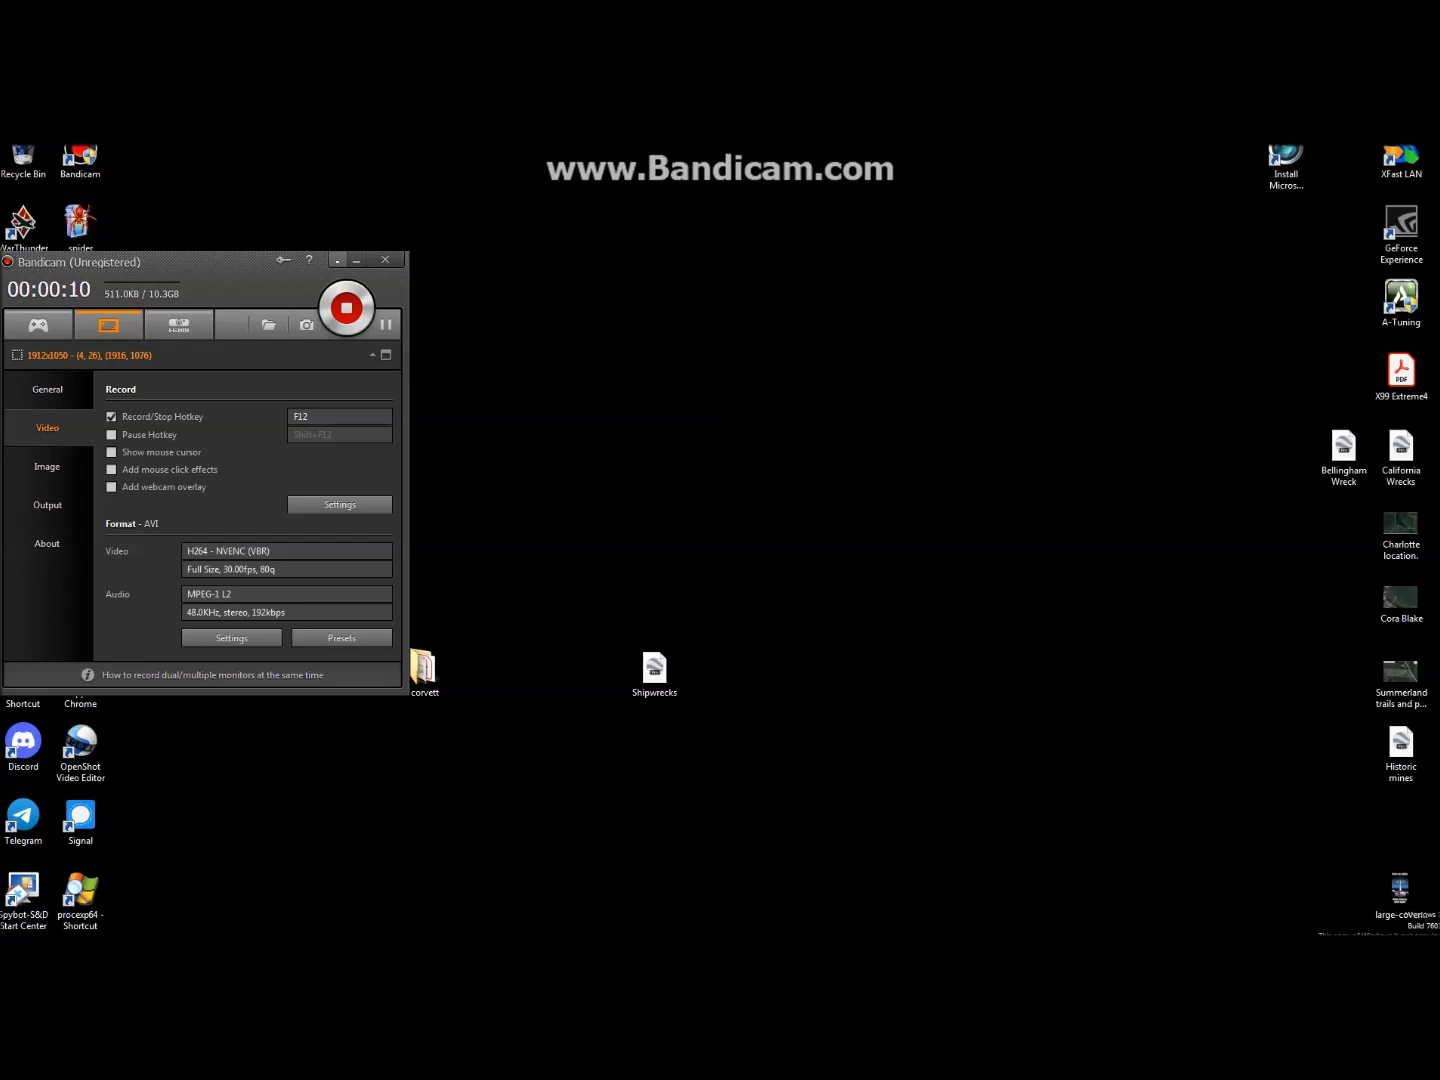
left_click(338, 260)
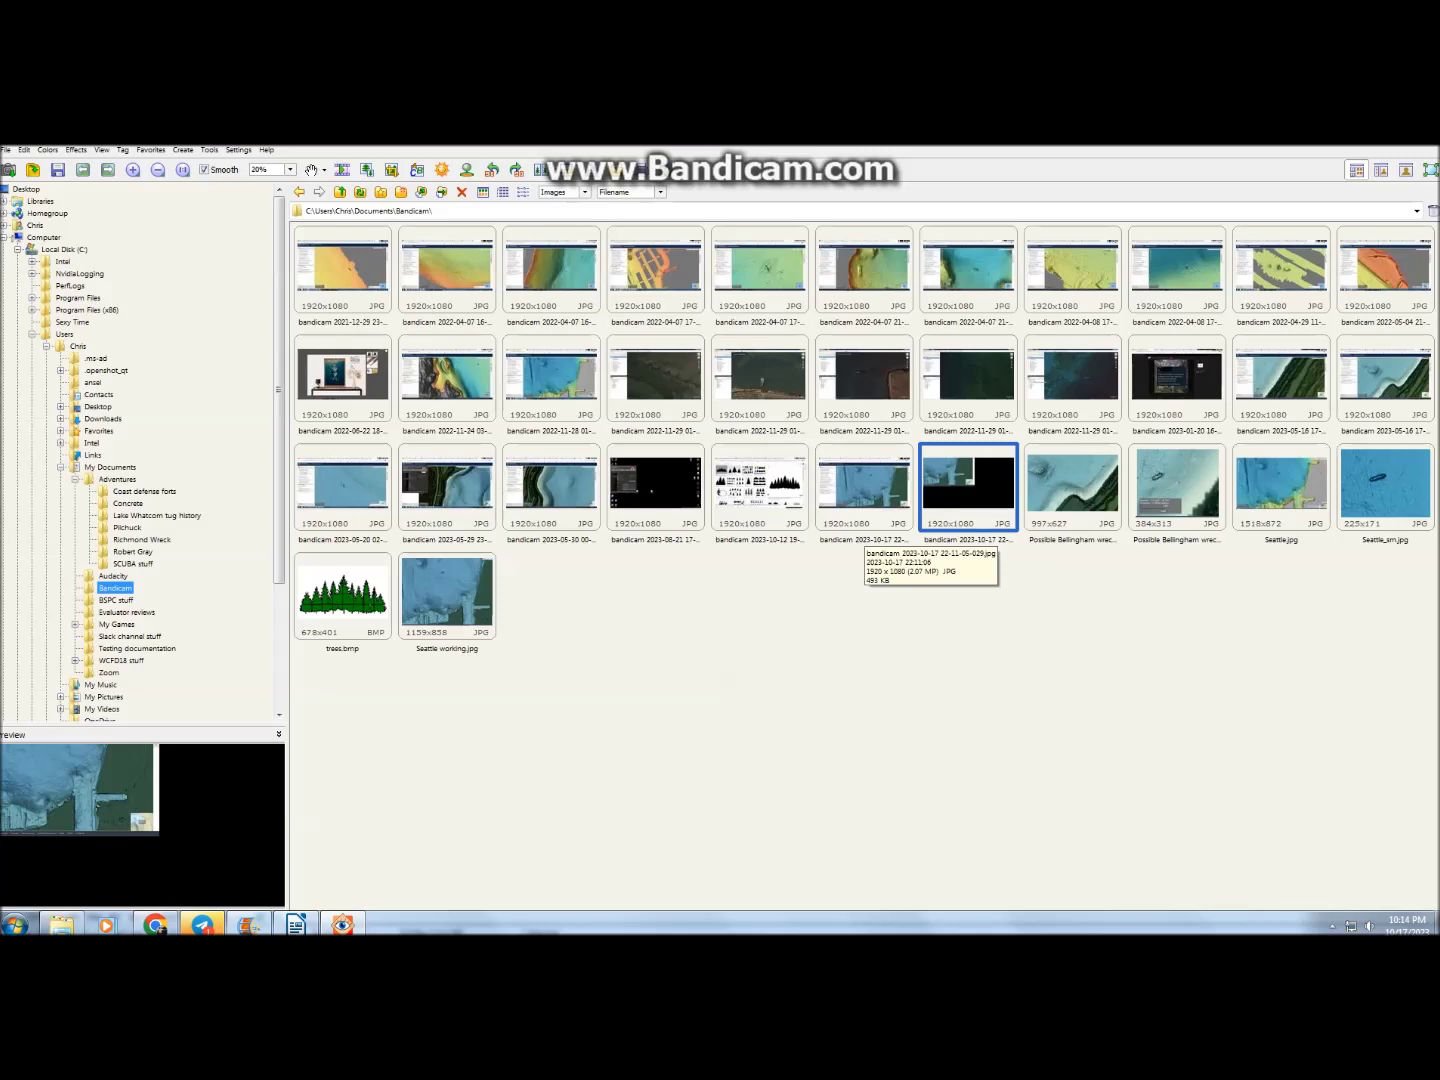
Step: Open the bathymetry screenshot in the image viewer, select the bay and waterfront at about 1135 × 812 pixels, and save a lossless JPEG crop
left_click(864, 485)
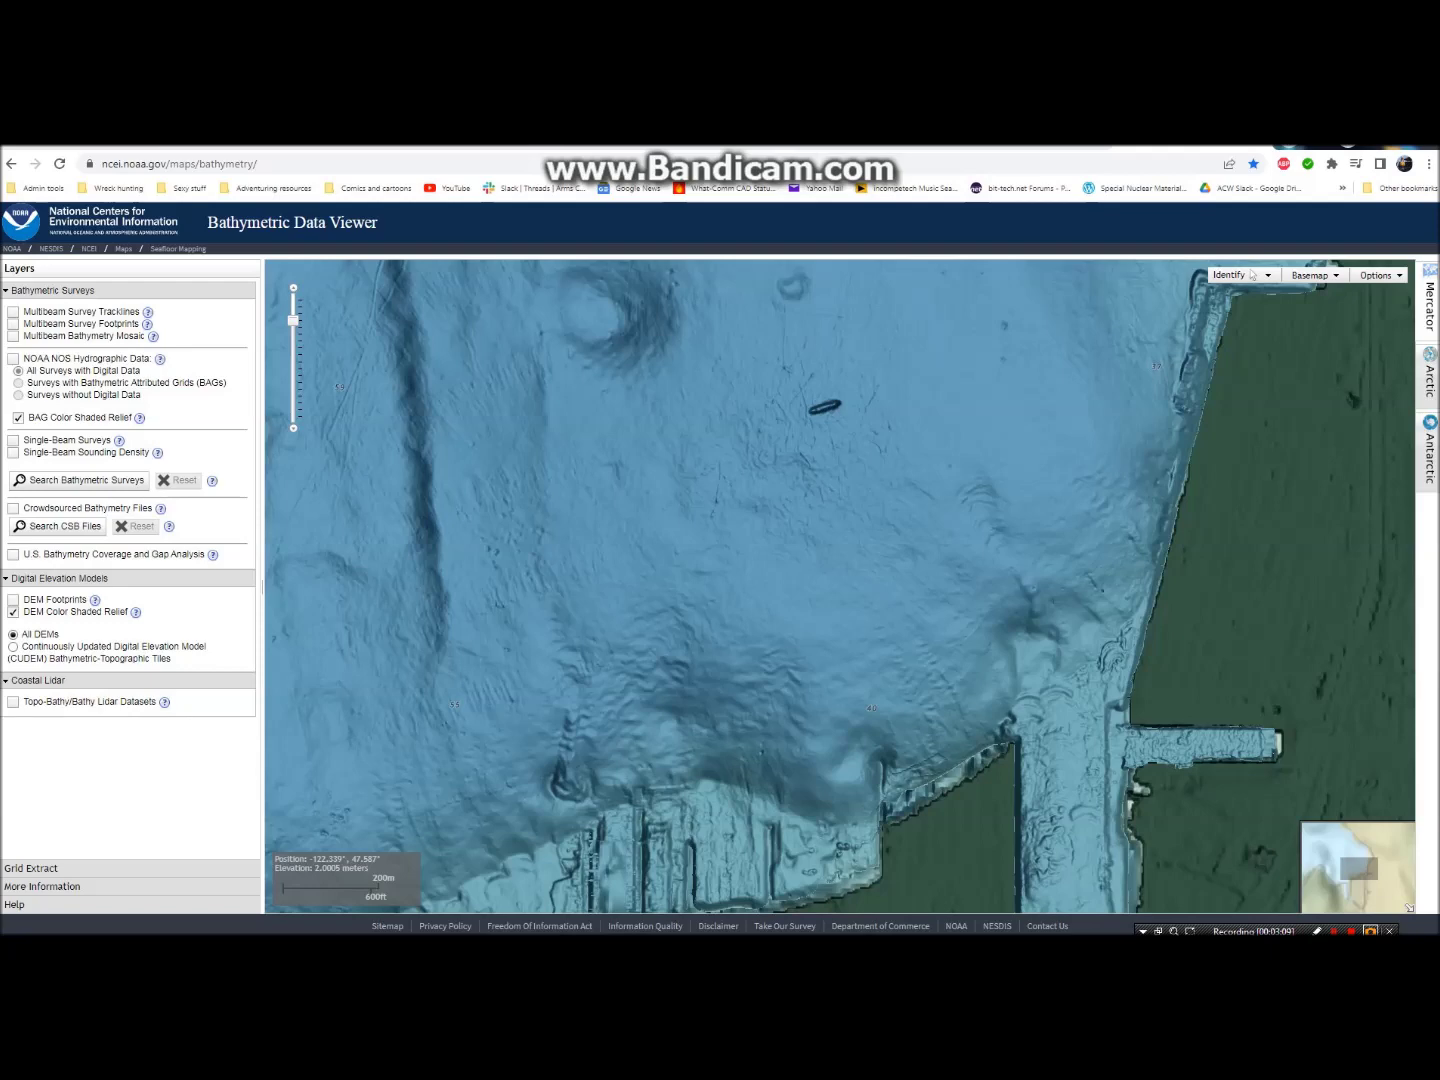
mouse_move(2, 532)
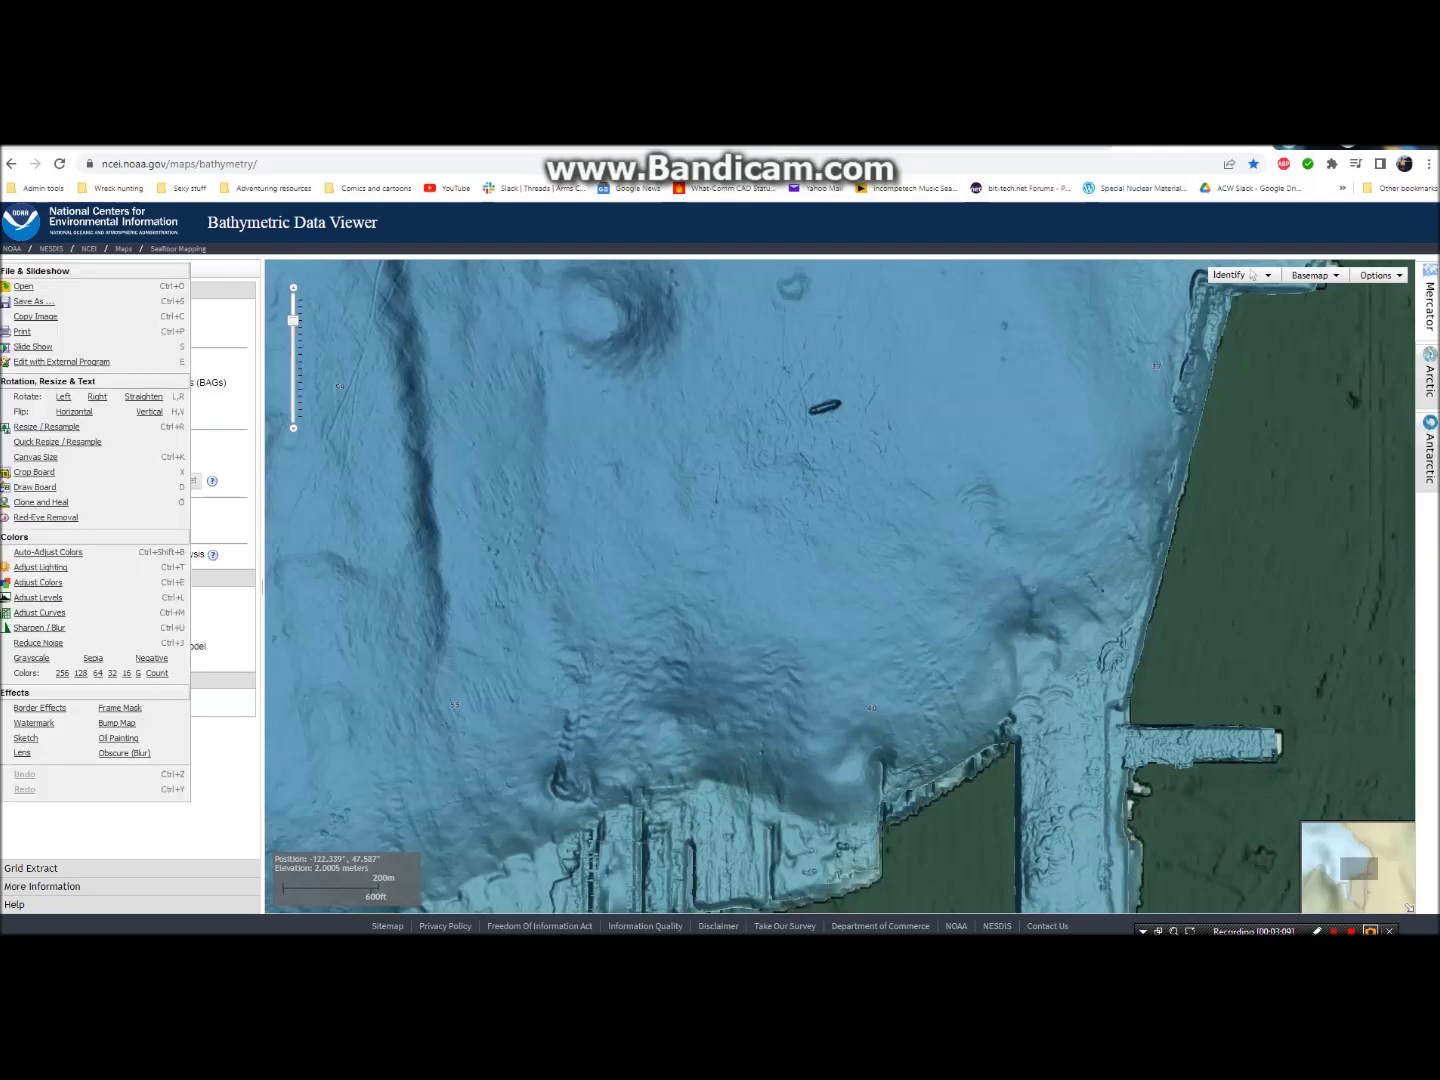
key("x")
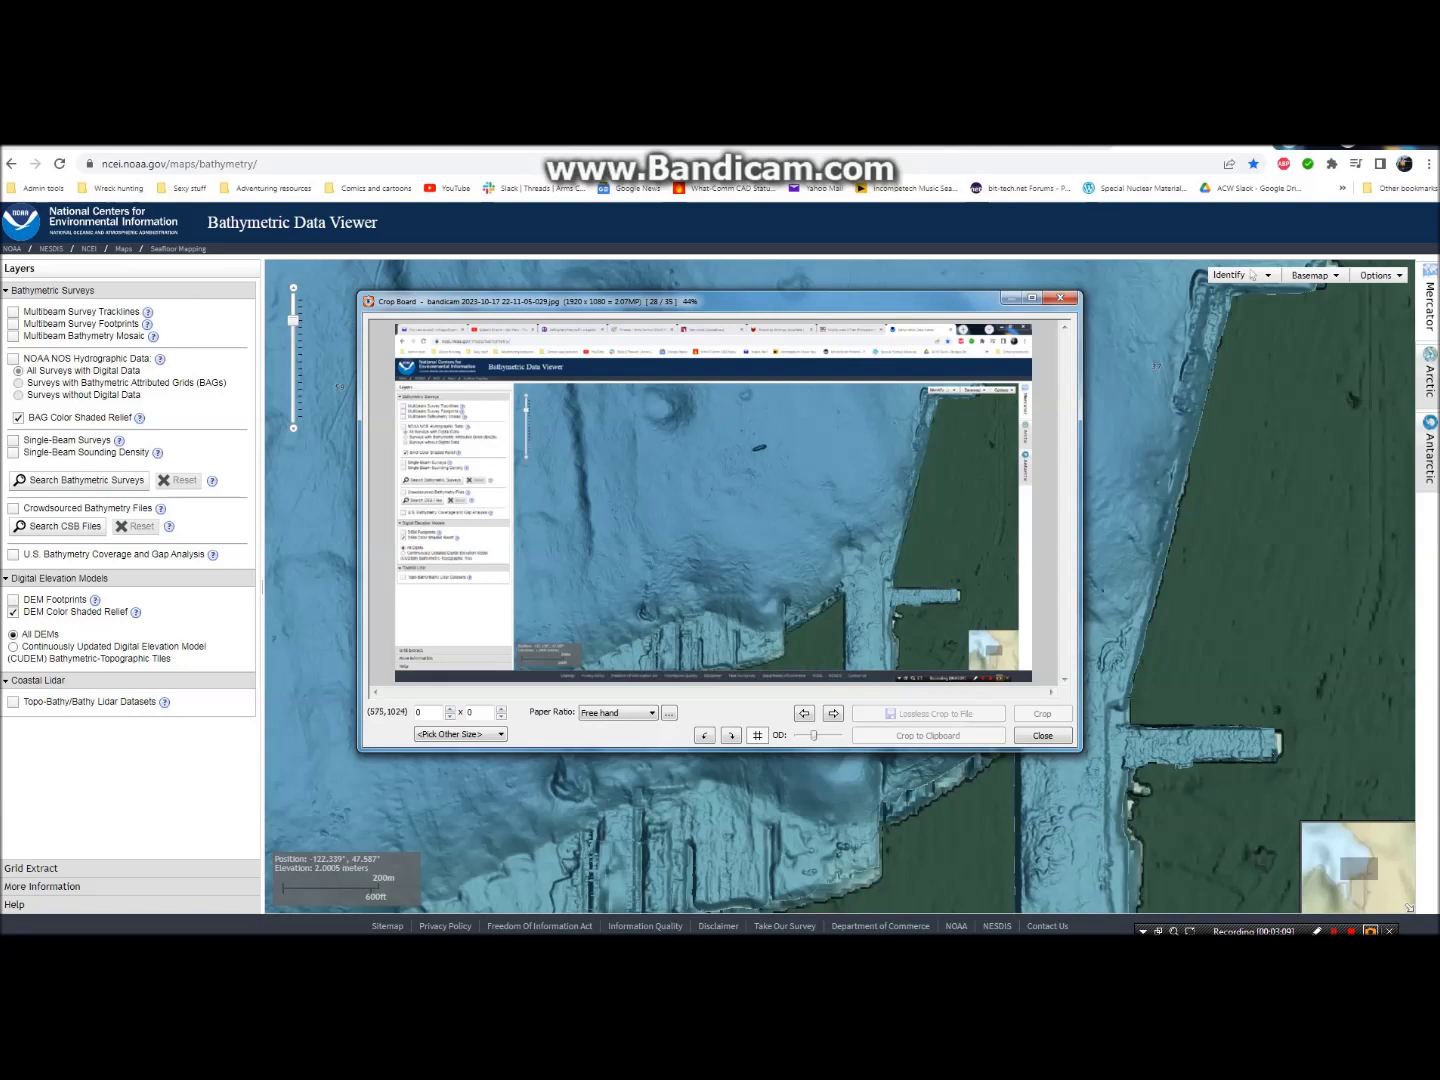
left_click_drag(589, 666, 965, 399)
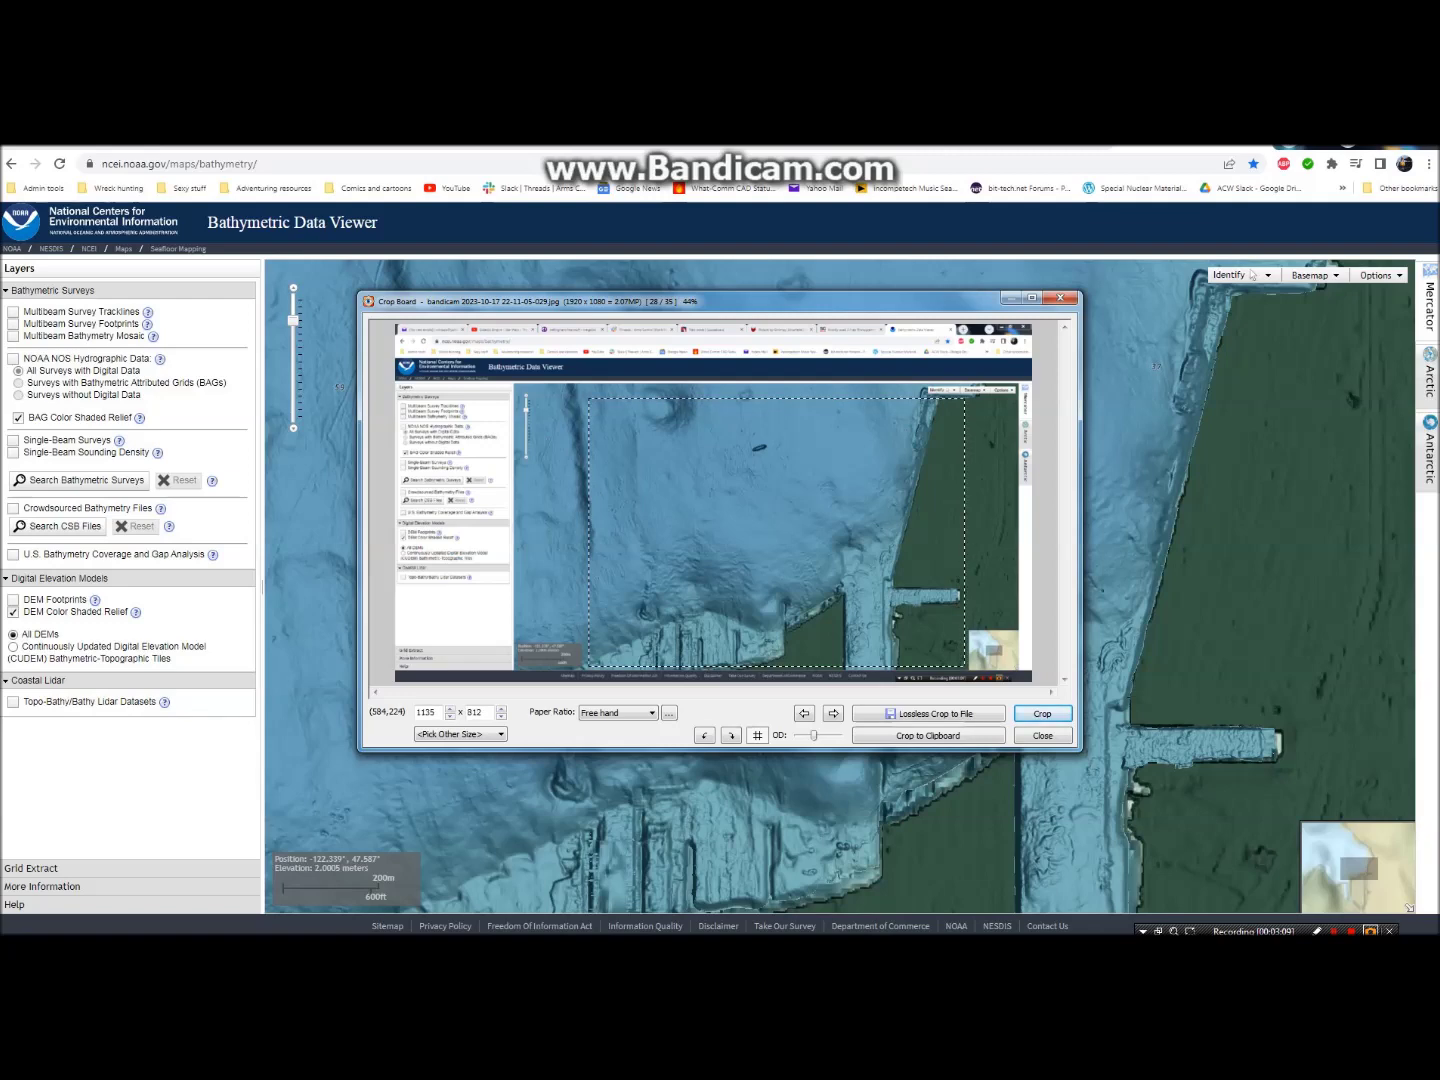
left_click(928, 713)
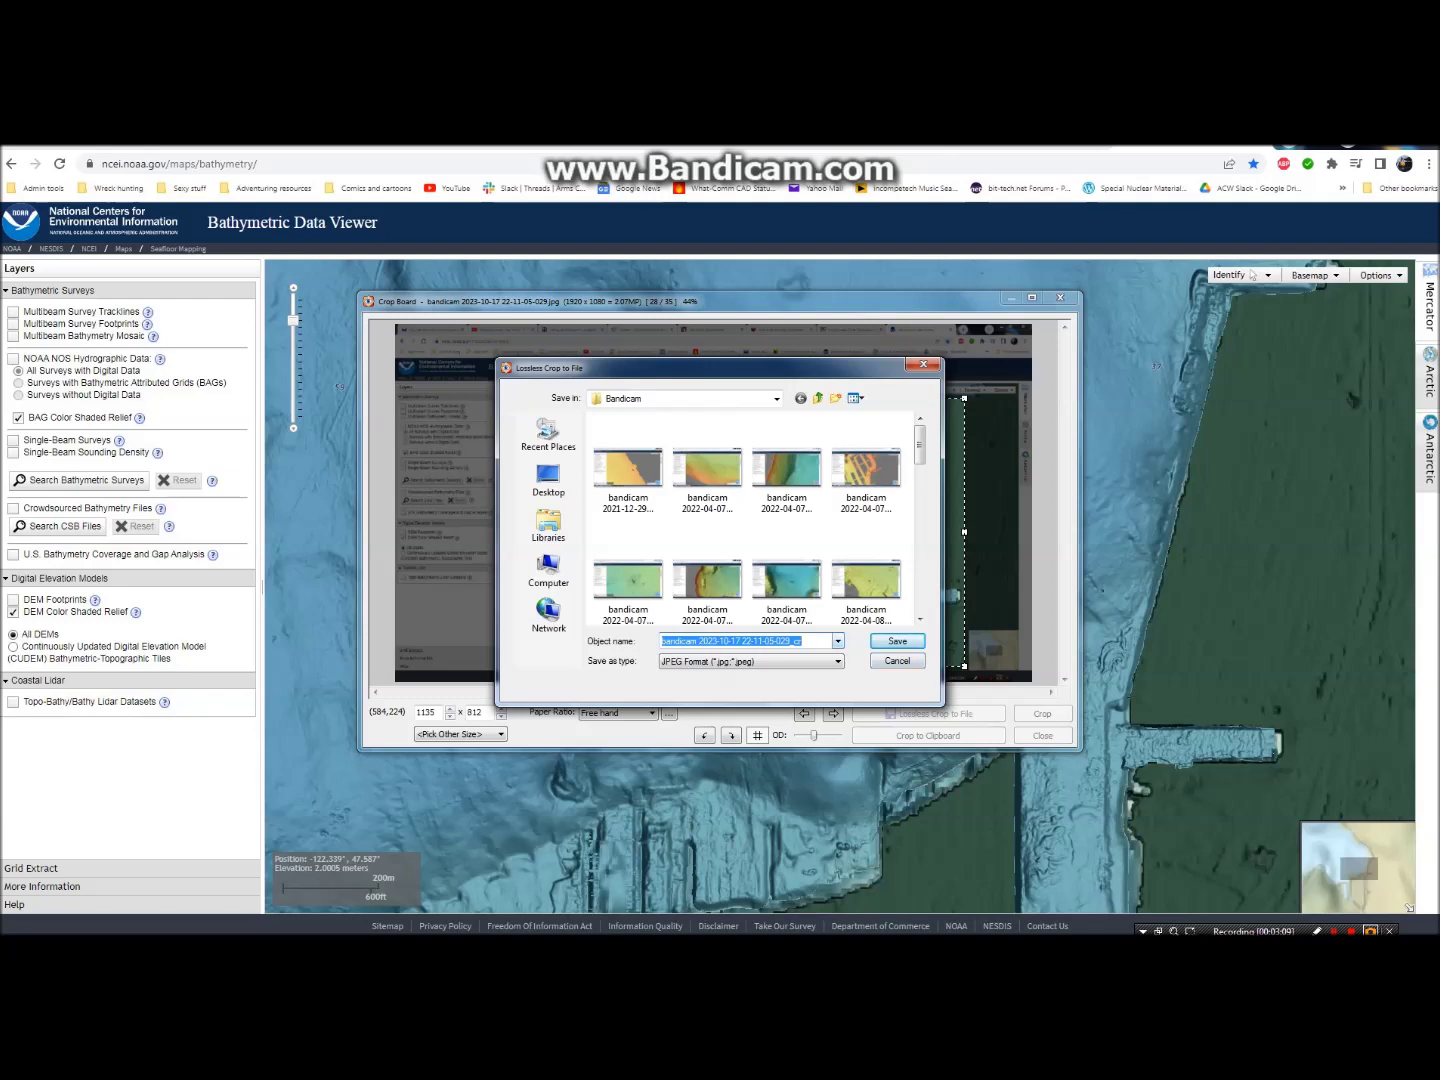
key("Return")
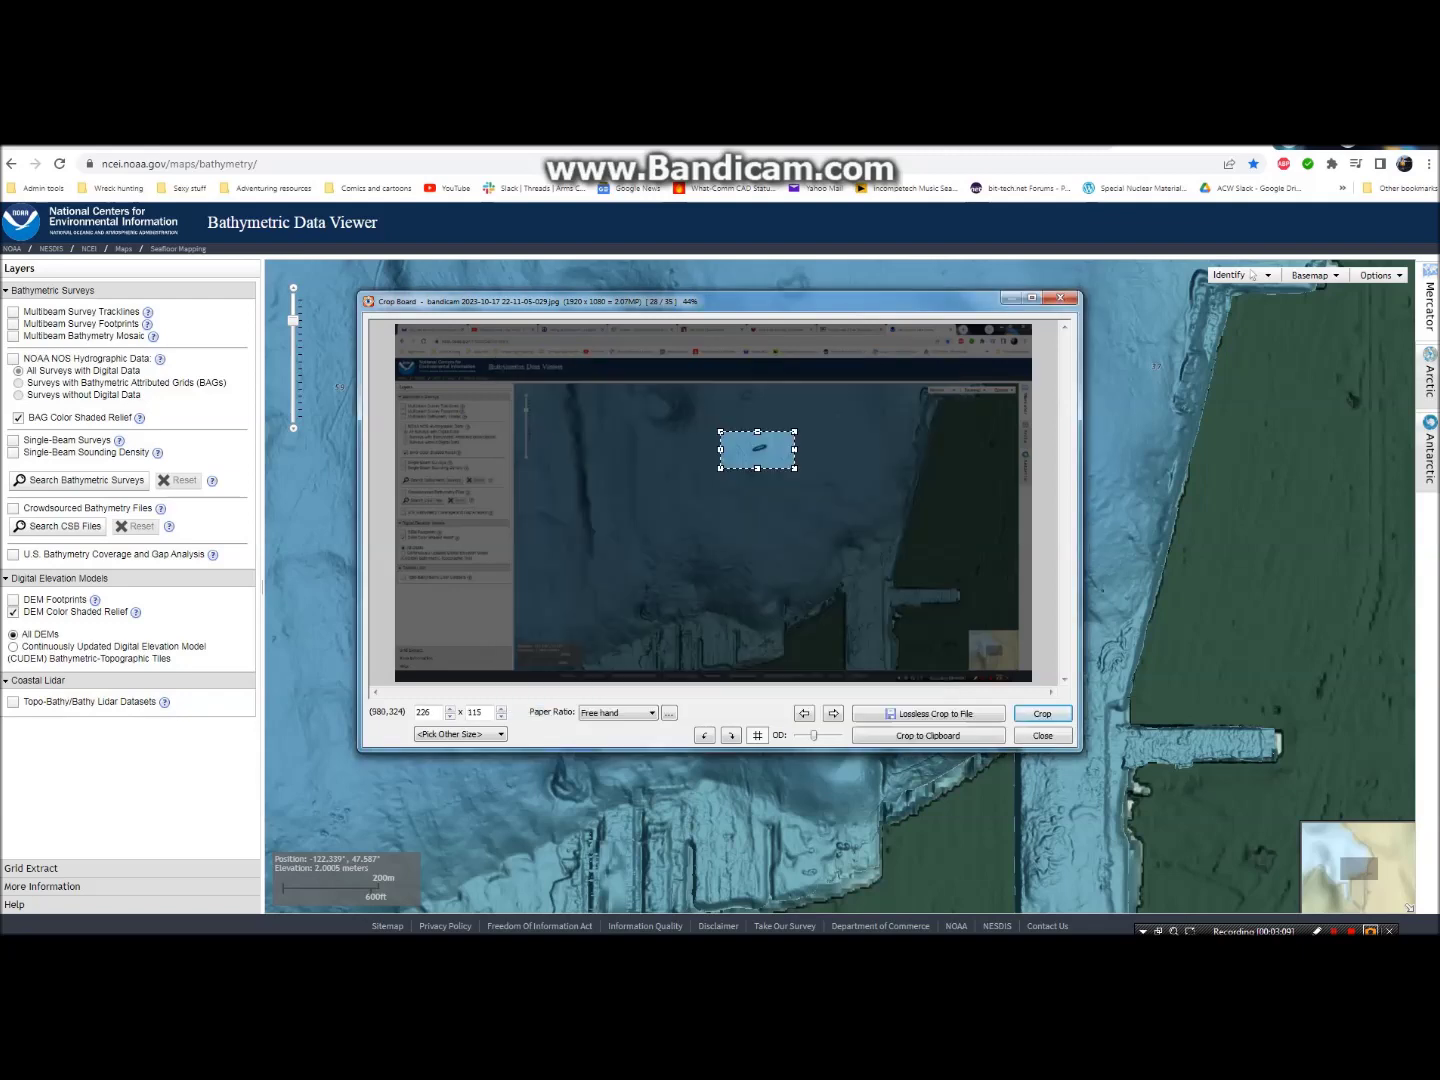
Step: Save the 226 × 115 pixel selection around the wreck as a lossless JPEG crop named "Seattle SM"
left_click(928, 713)
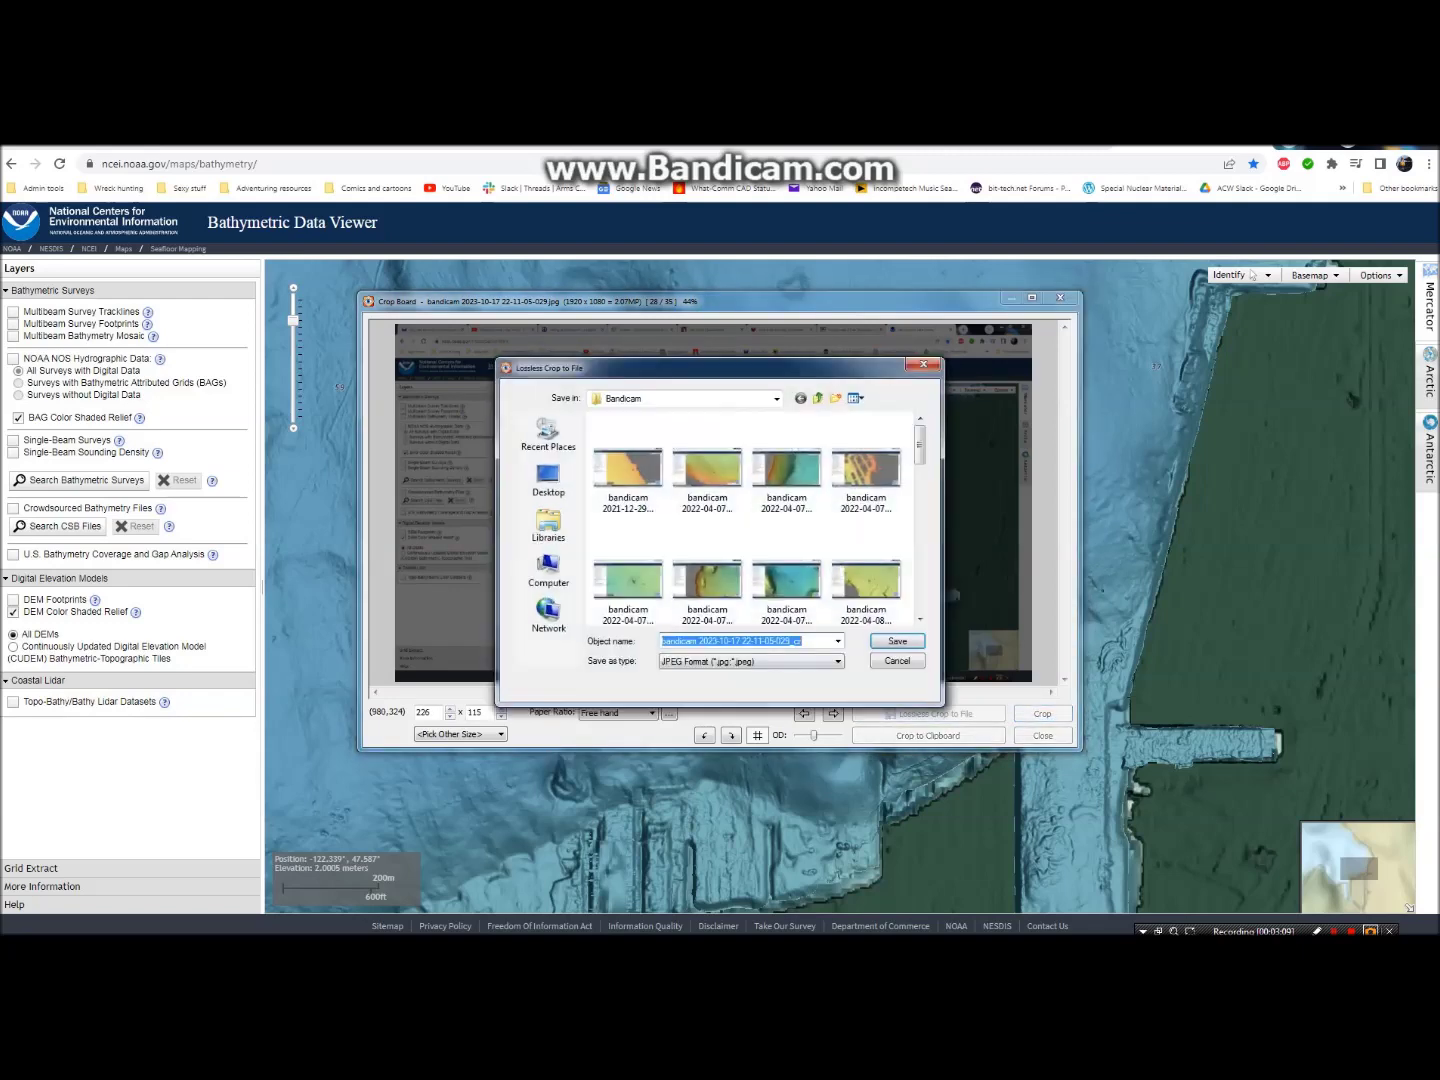
type("Seattle SM")
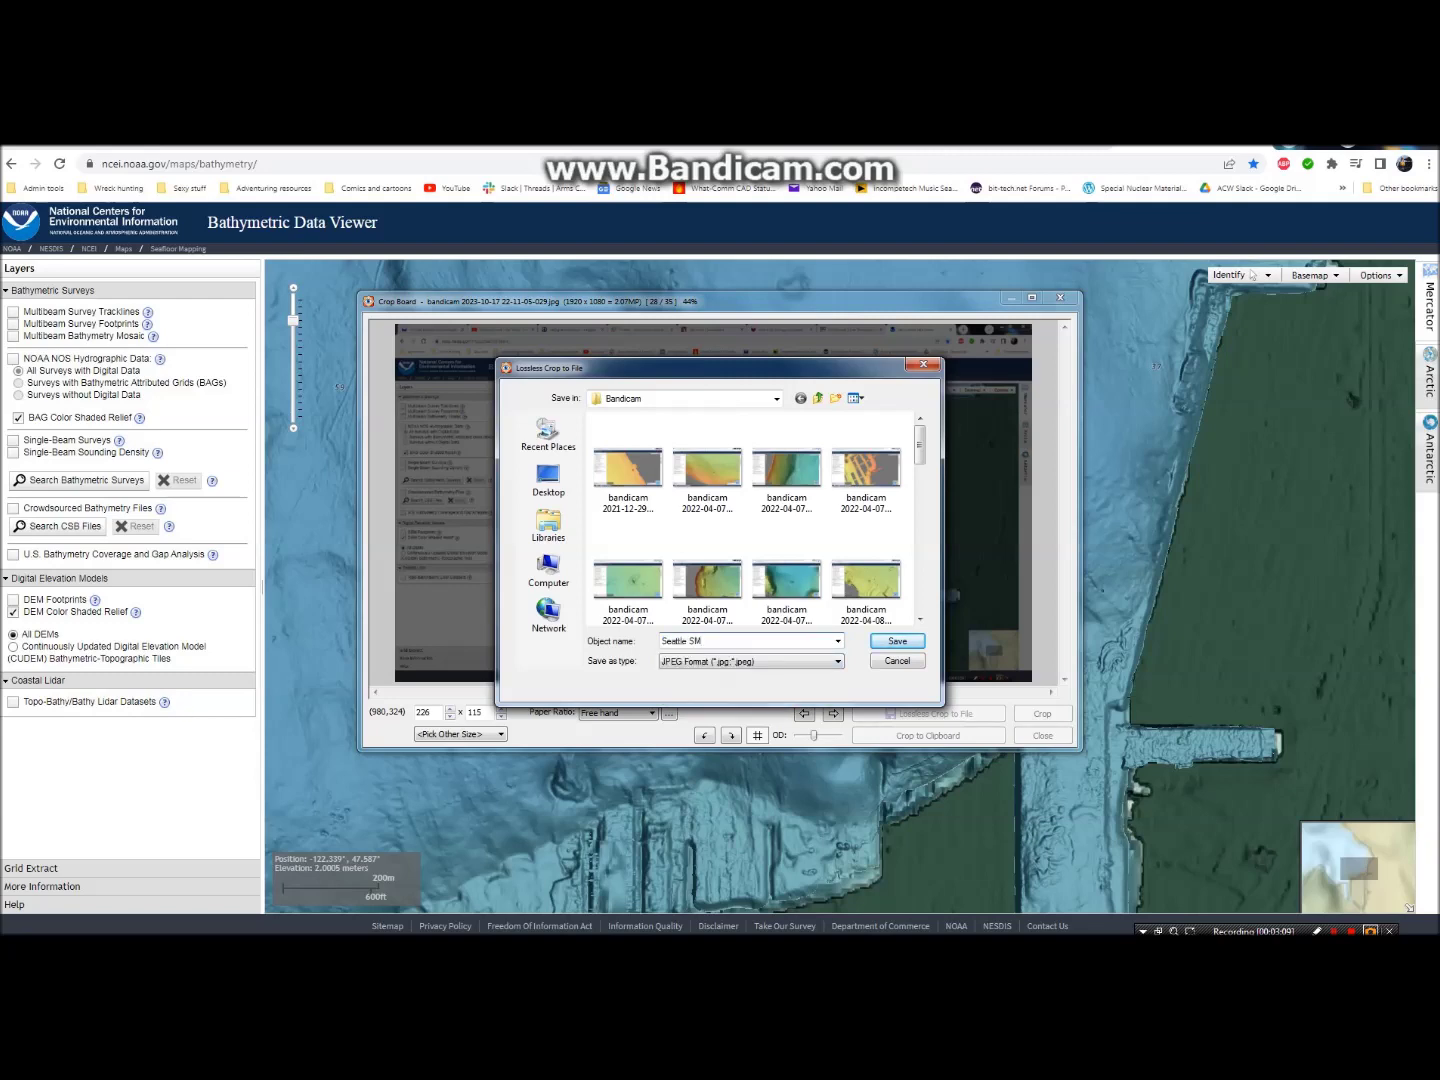
key("Return")
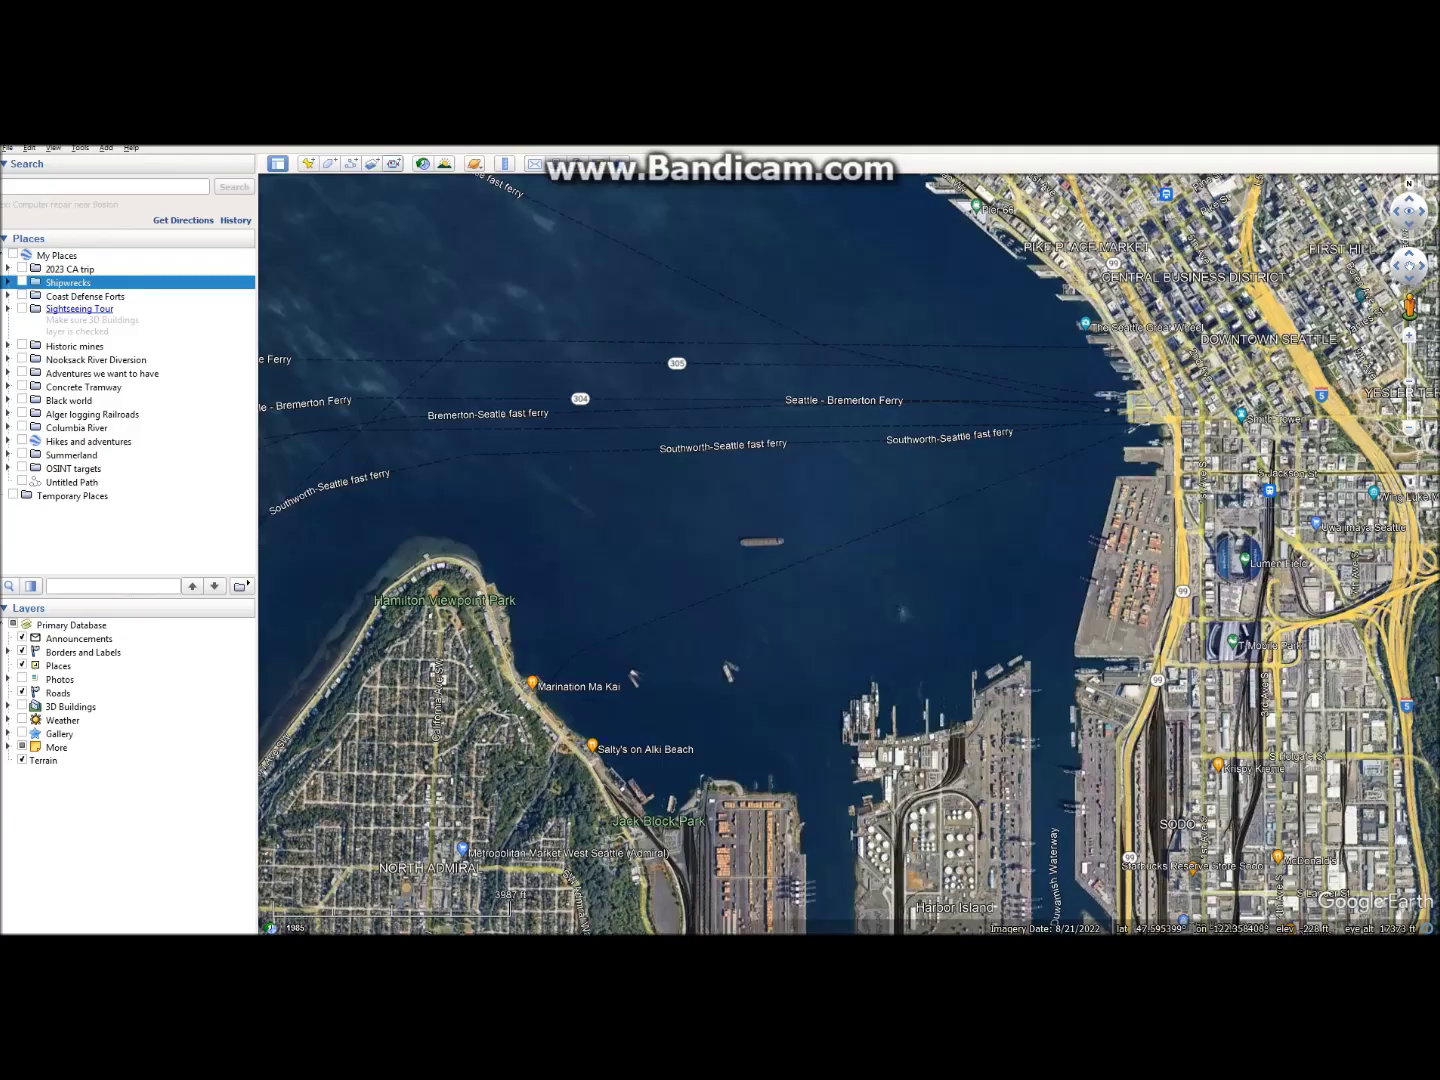
Step: Create a new image overlay in Google Earth using "Seattle working" from the Desktop shipwrecks folder in the Videos library
left_click(372, 163)
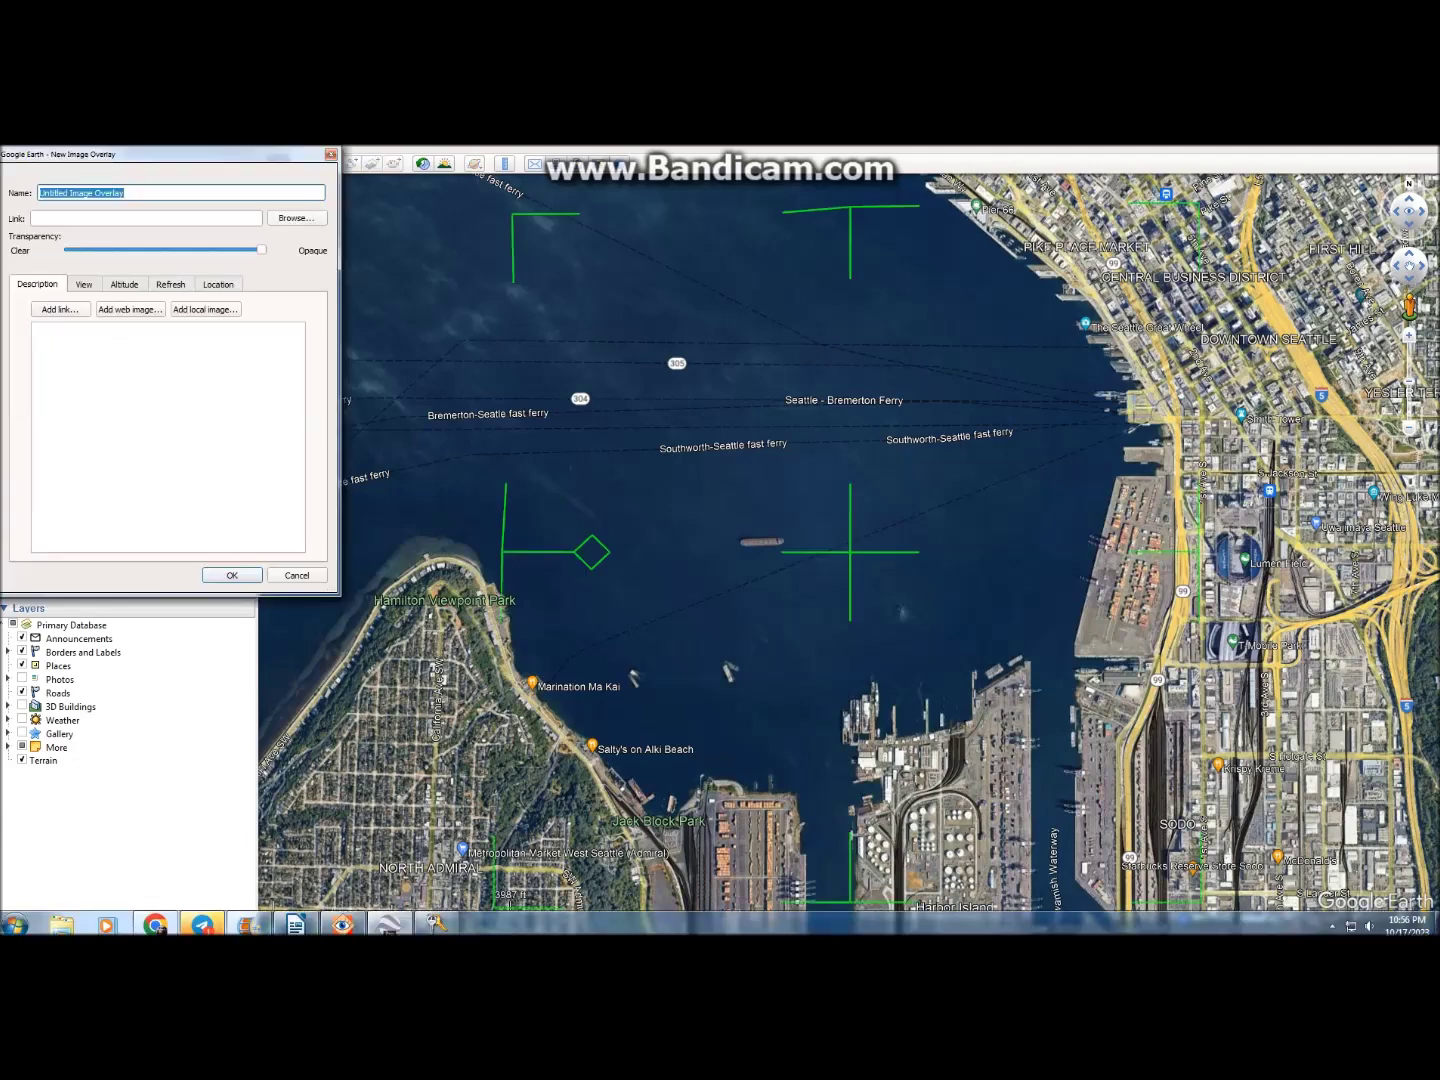
left_click(296, 218)
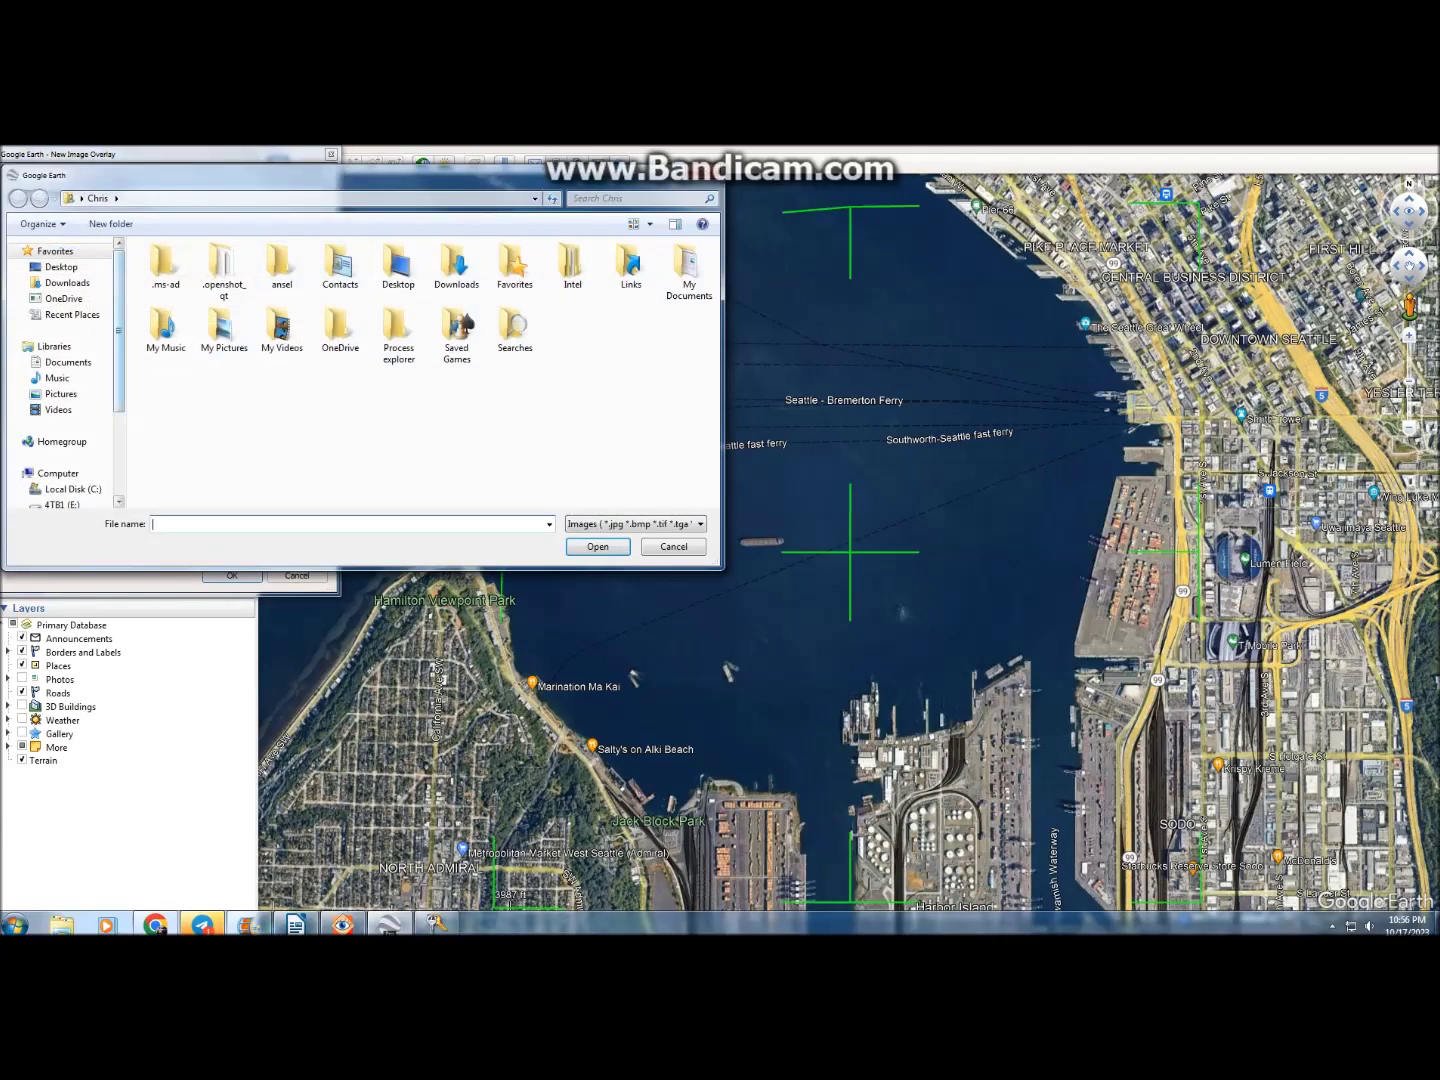
left_click(58, 409)
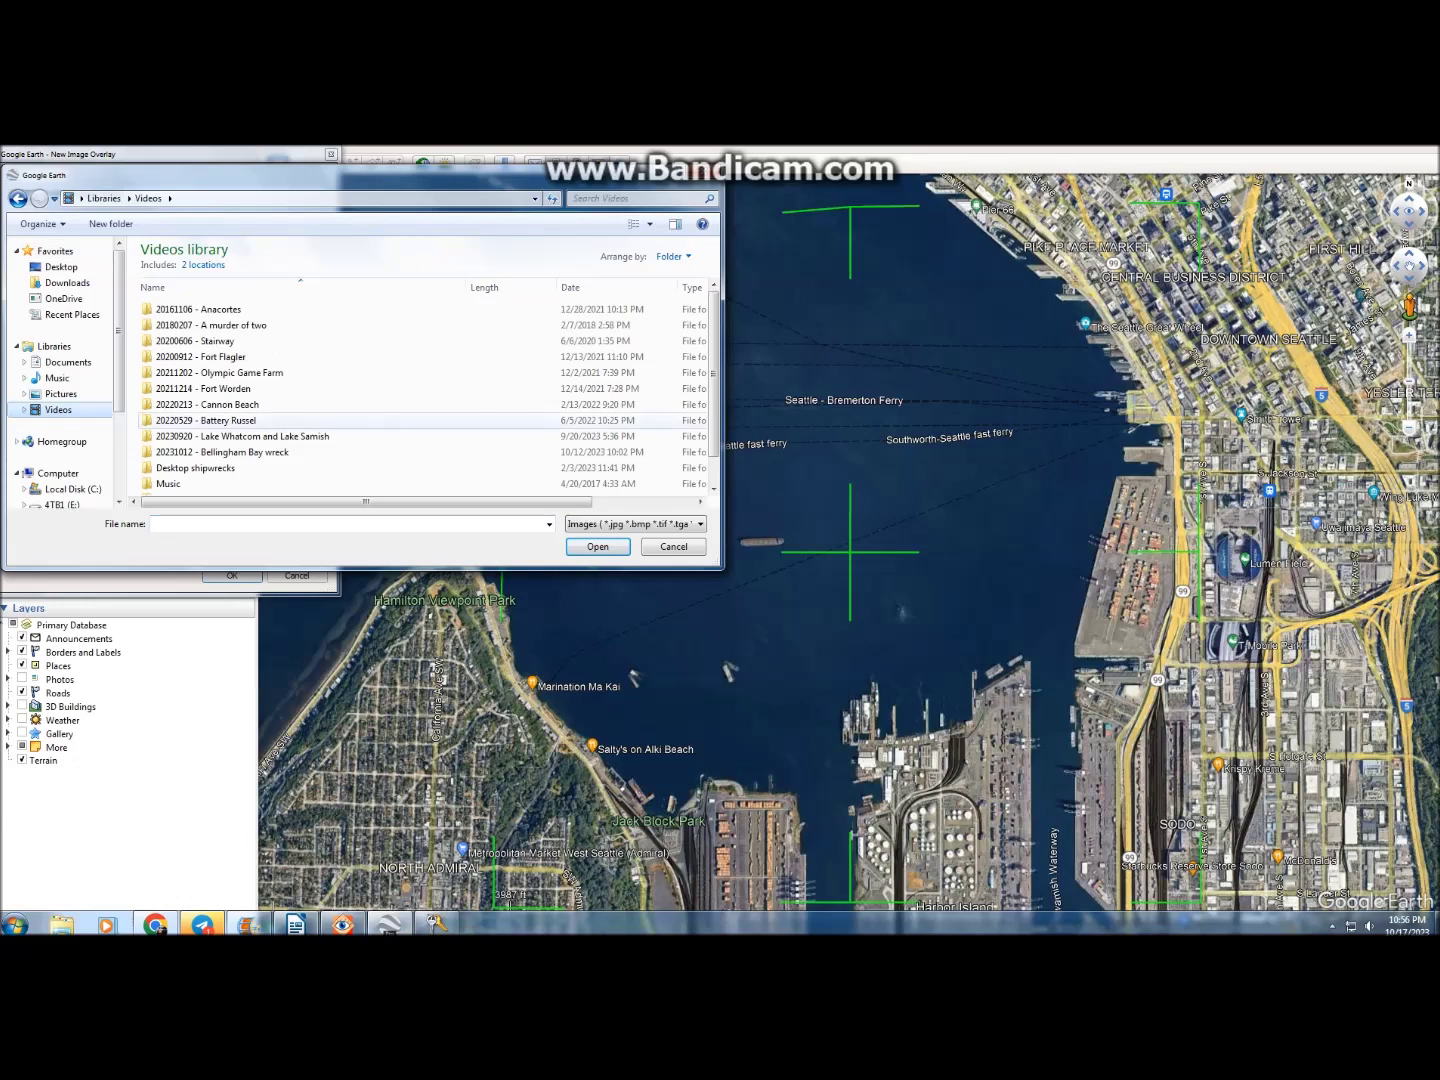
left_click(195, 468)
double_click(194, 468)
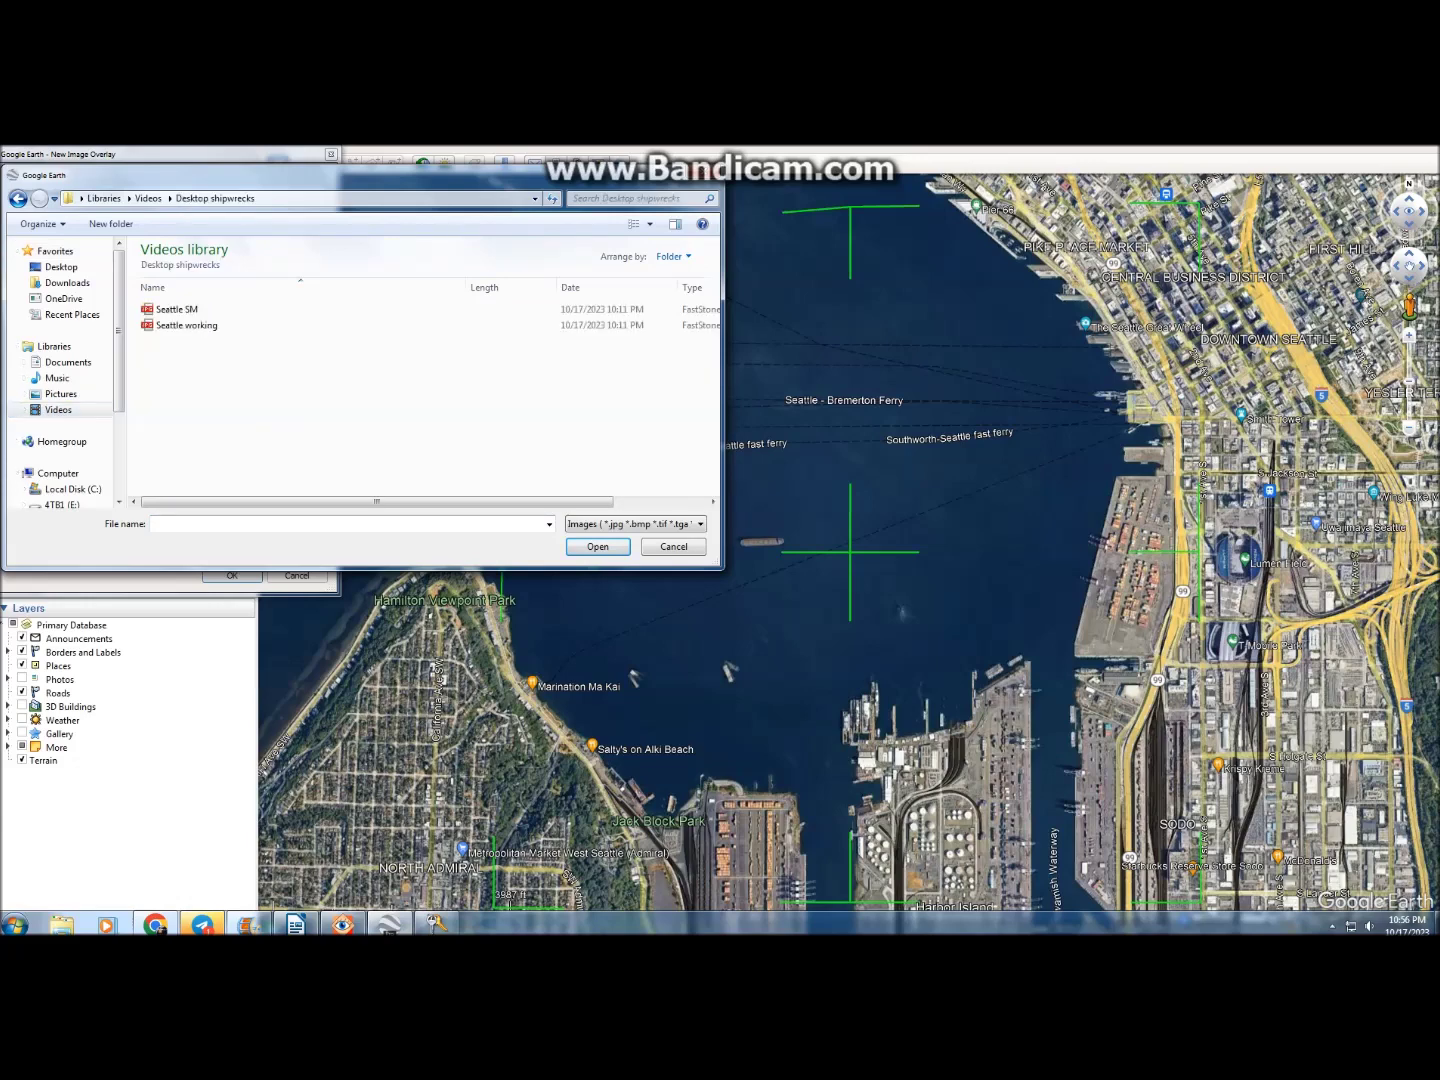
left_click(185, 325)
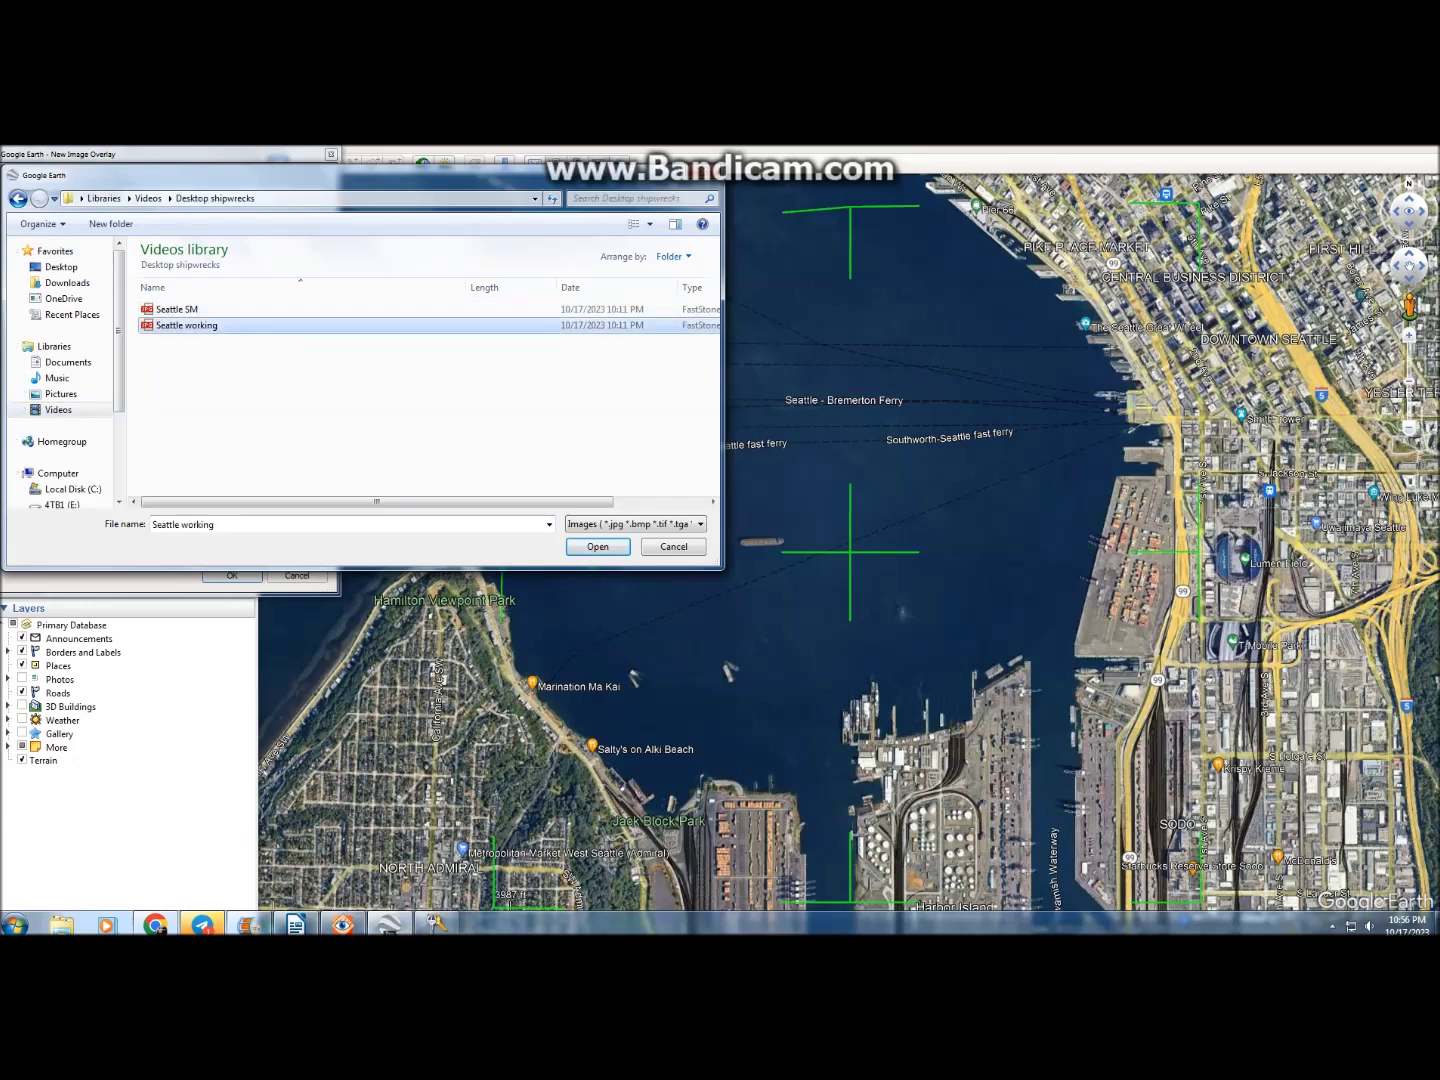
key("Return")
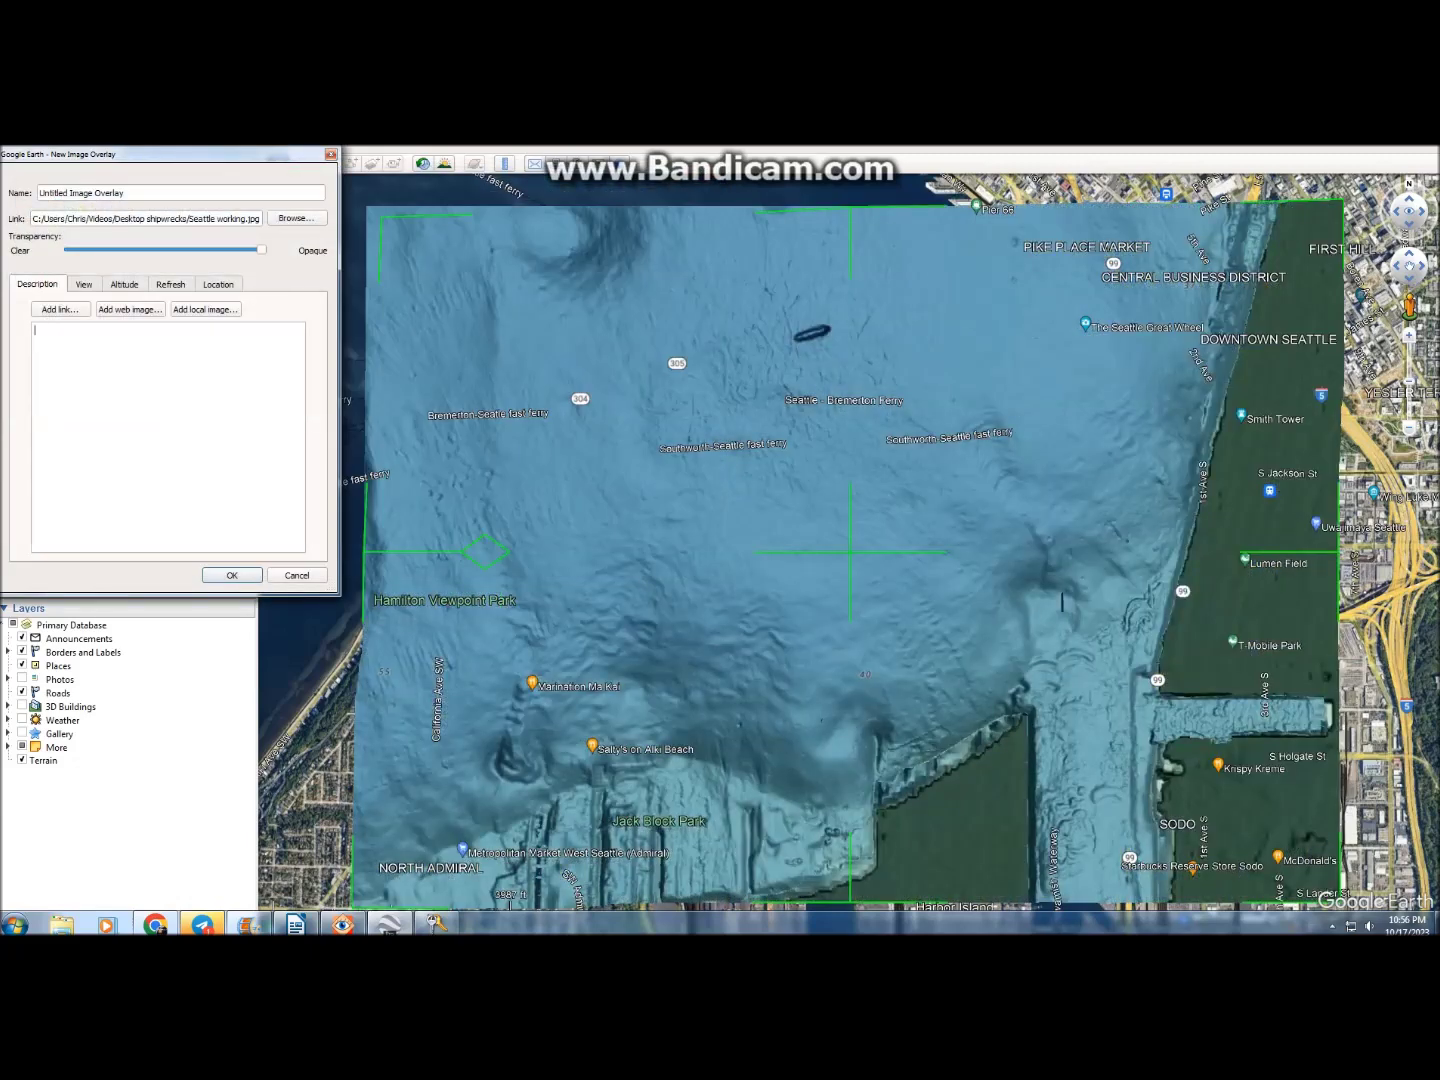
Step: Make the overlay semi-transparent, shrink and align it to the piers and waterway around Harbor Island, and begin its name with "Seat"
left_click_drag(261, 248, 157, 249)
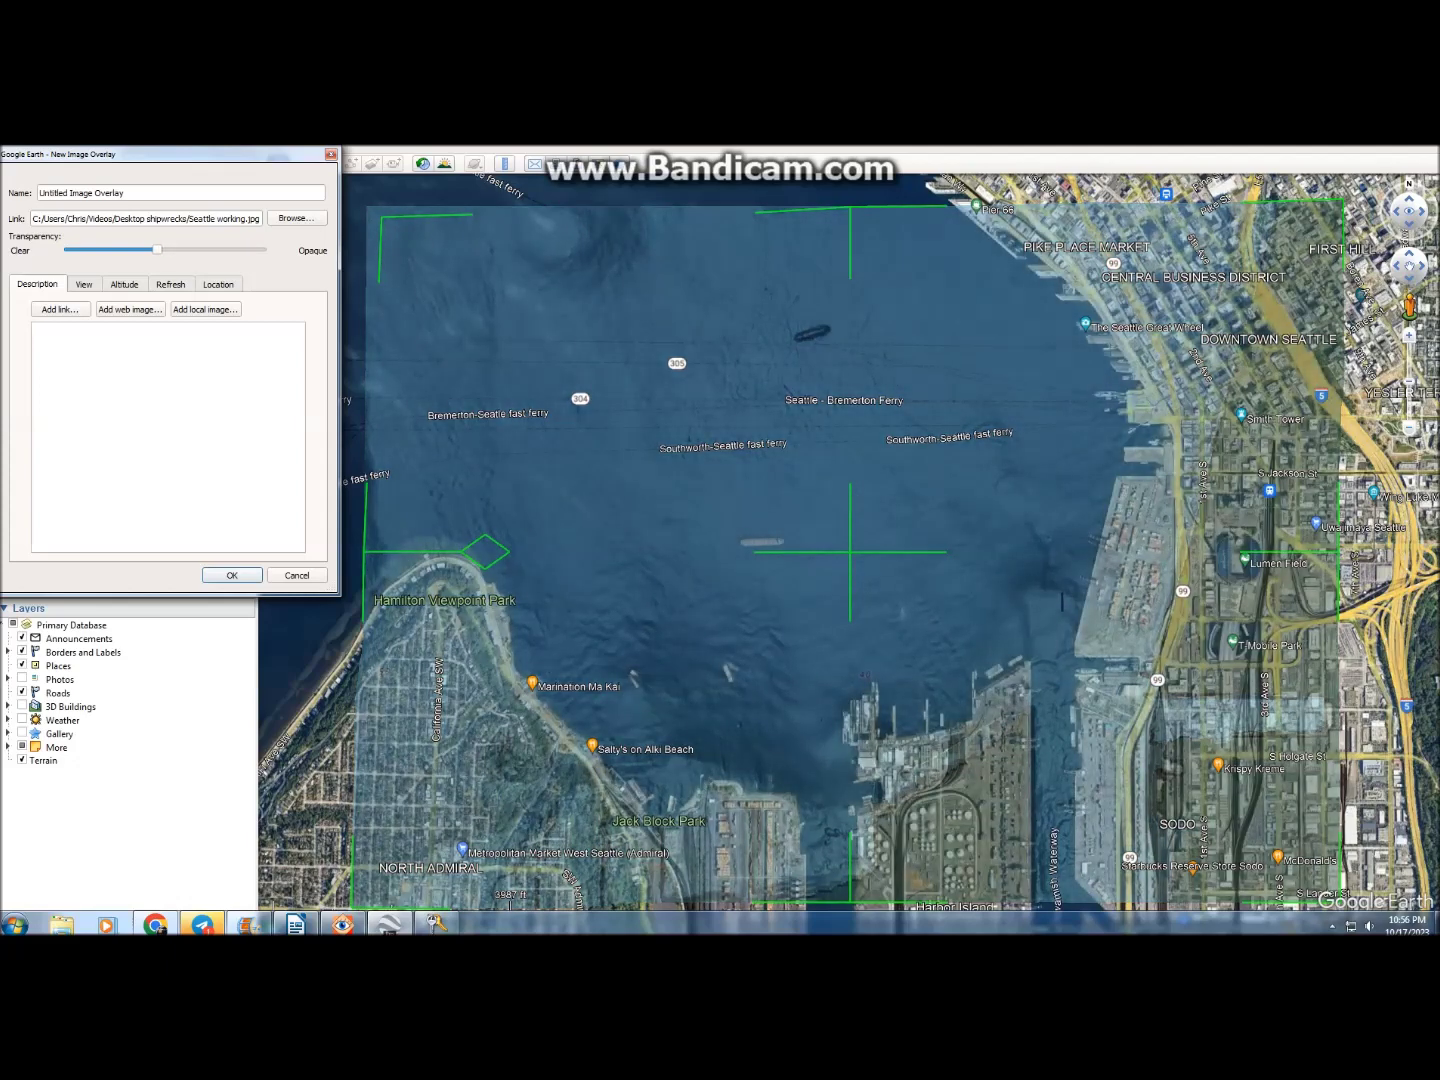
left_click_drag(380, 215, 701, 505)
left_click_drag(1018, 701, 823, 571)
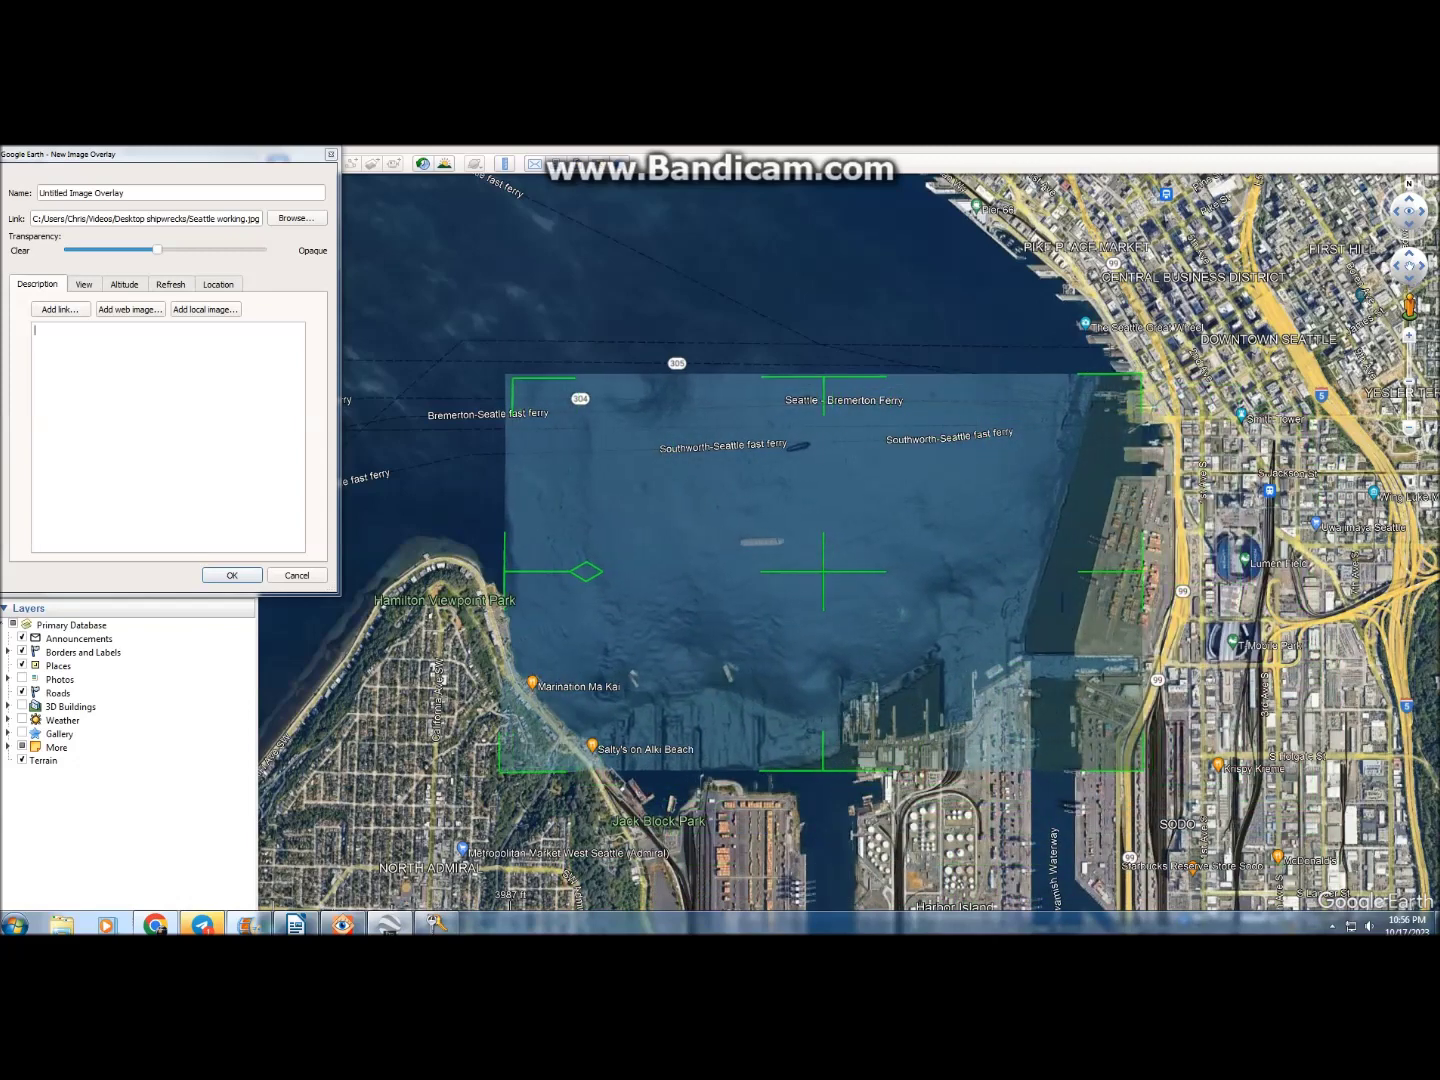
left_click_drag(505, 375, 737, 496)
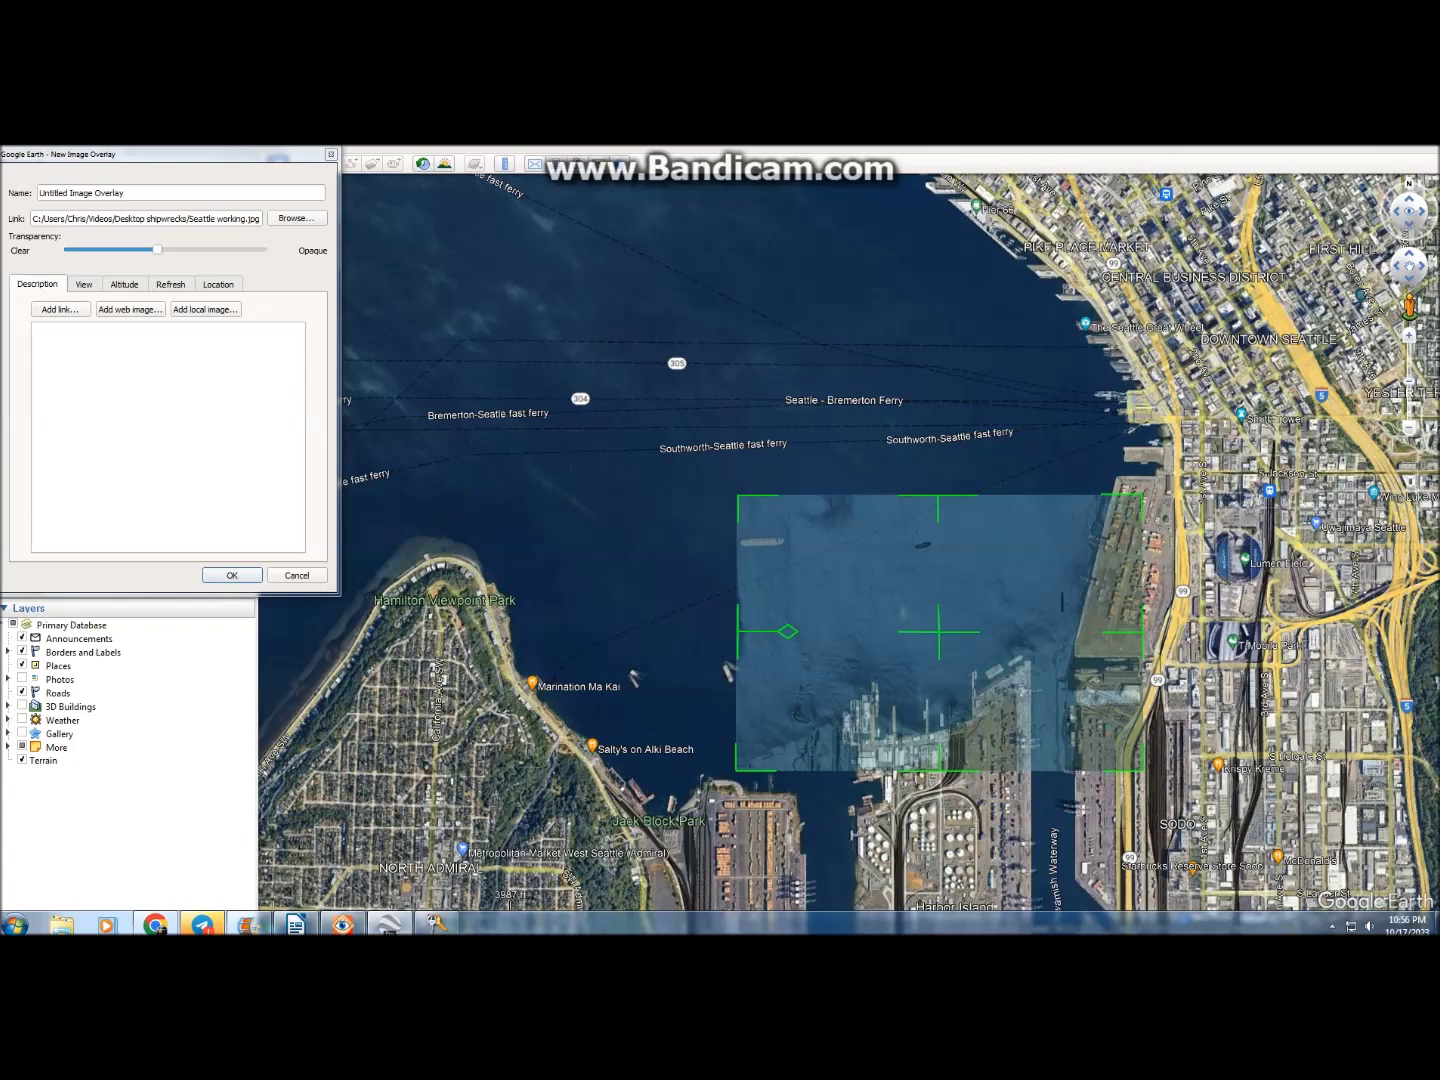
left_click_drag(939, 632, 939, 599)
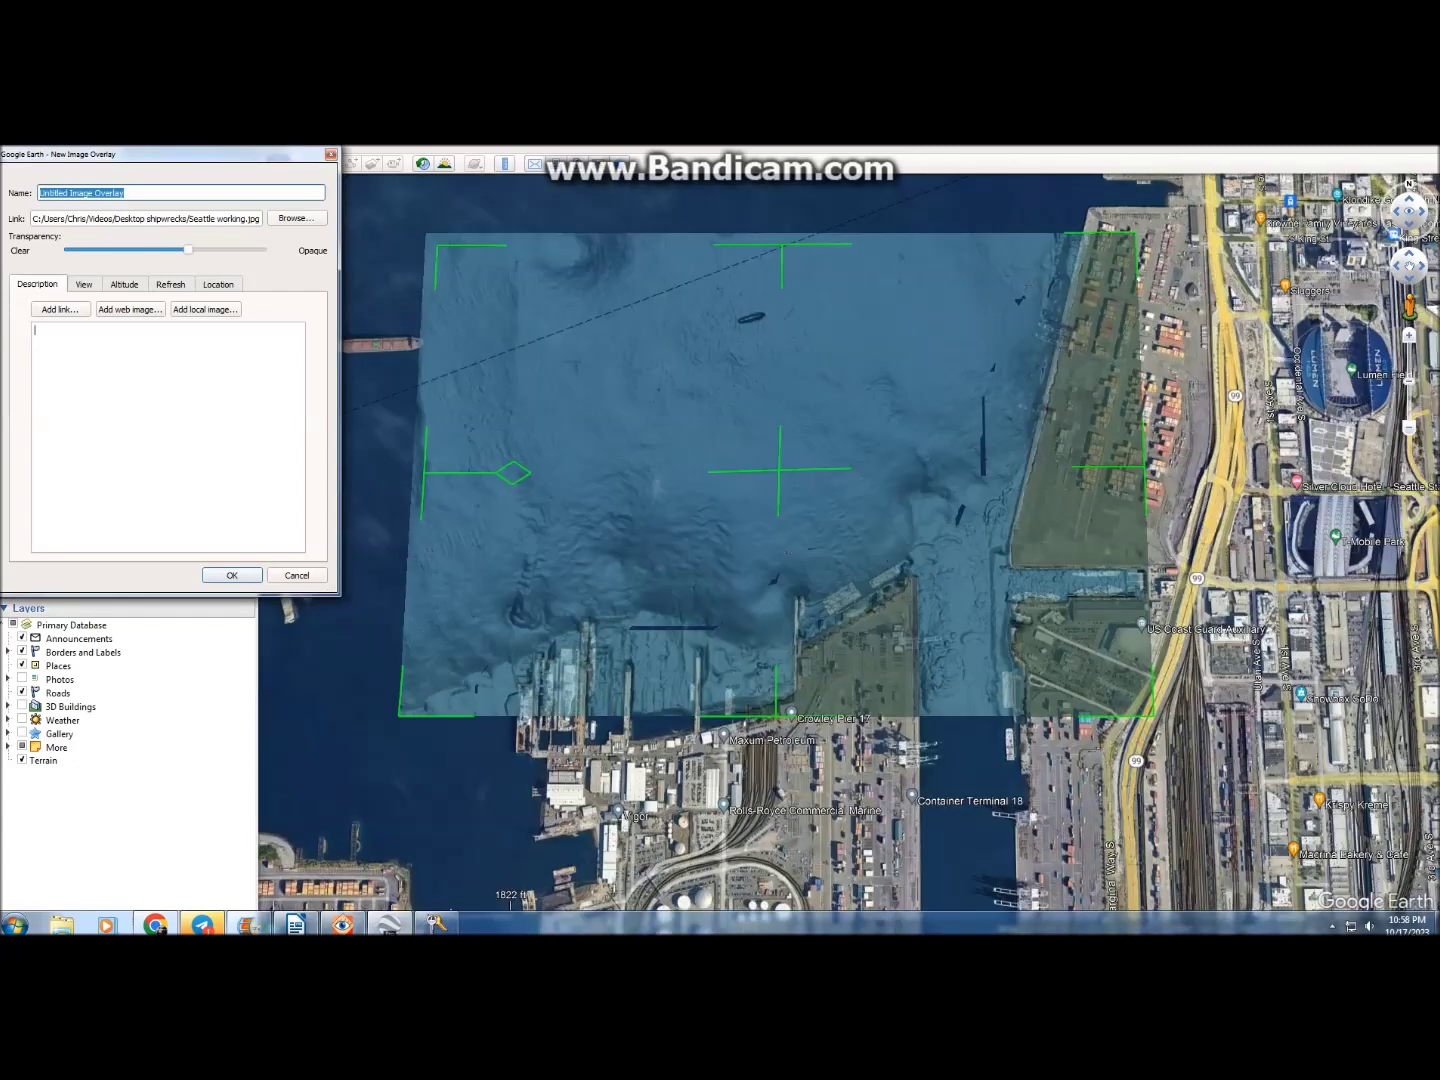
type("Seat")
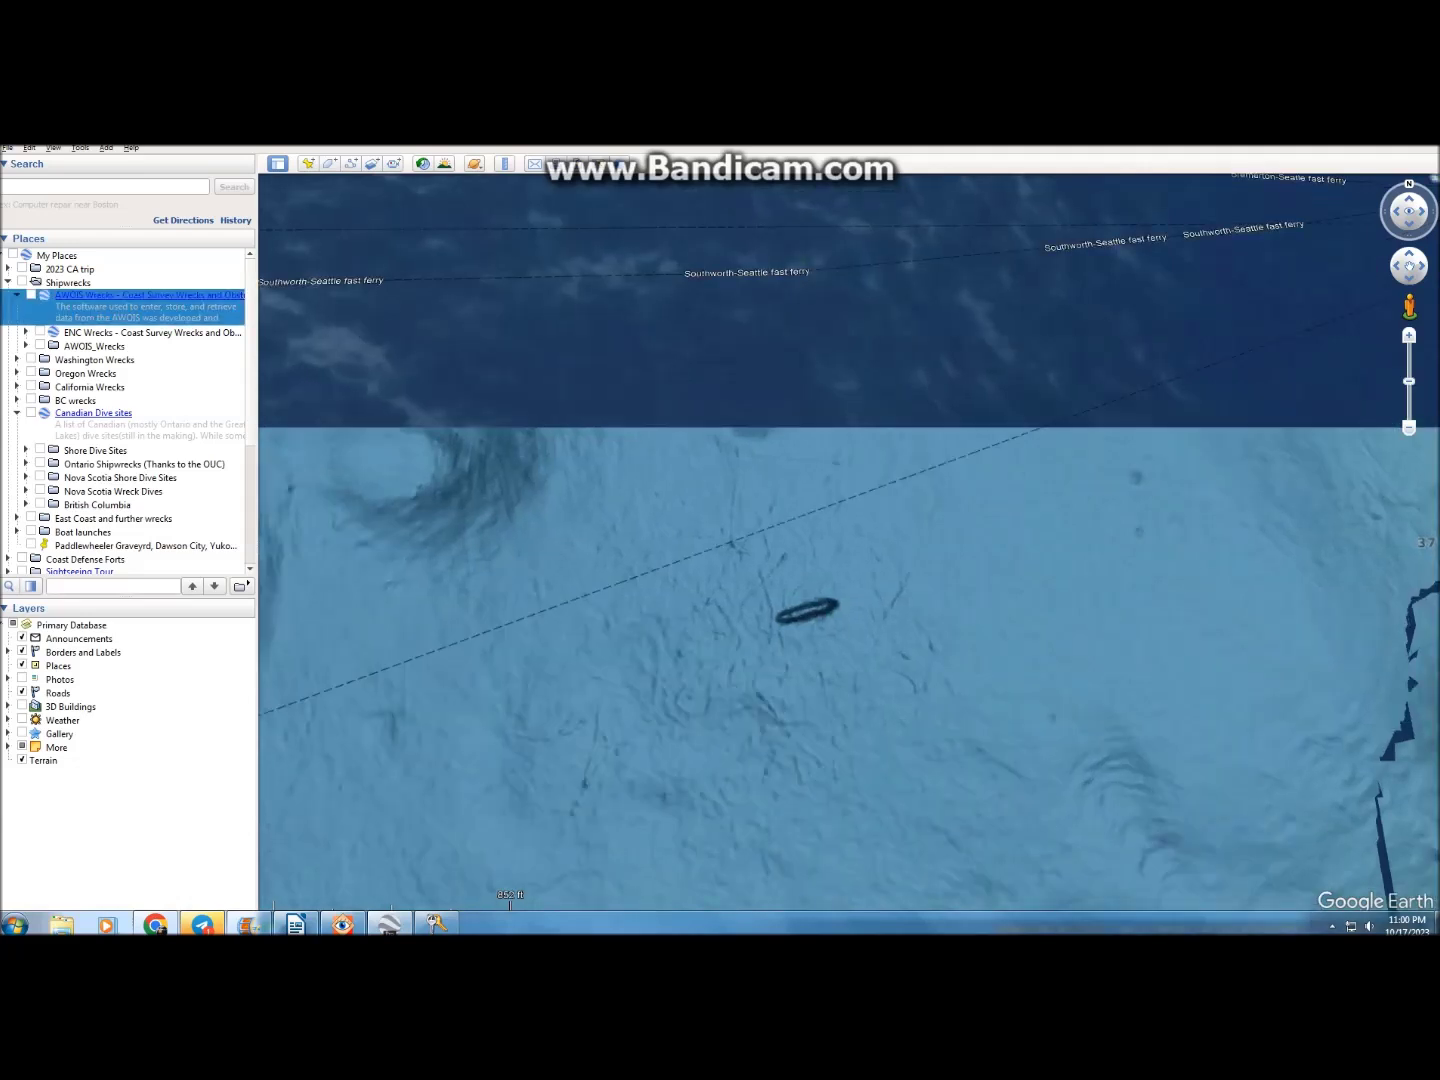
Step: Show the AWOIS Wrecks placemarks to compare them with the wreck on the overlay, and hide them again
key("space")
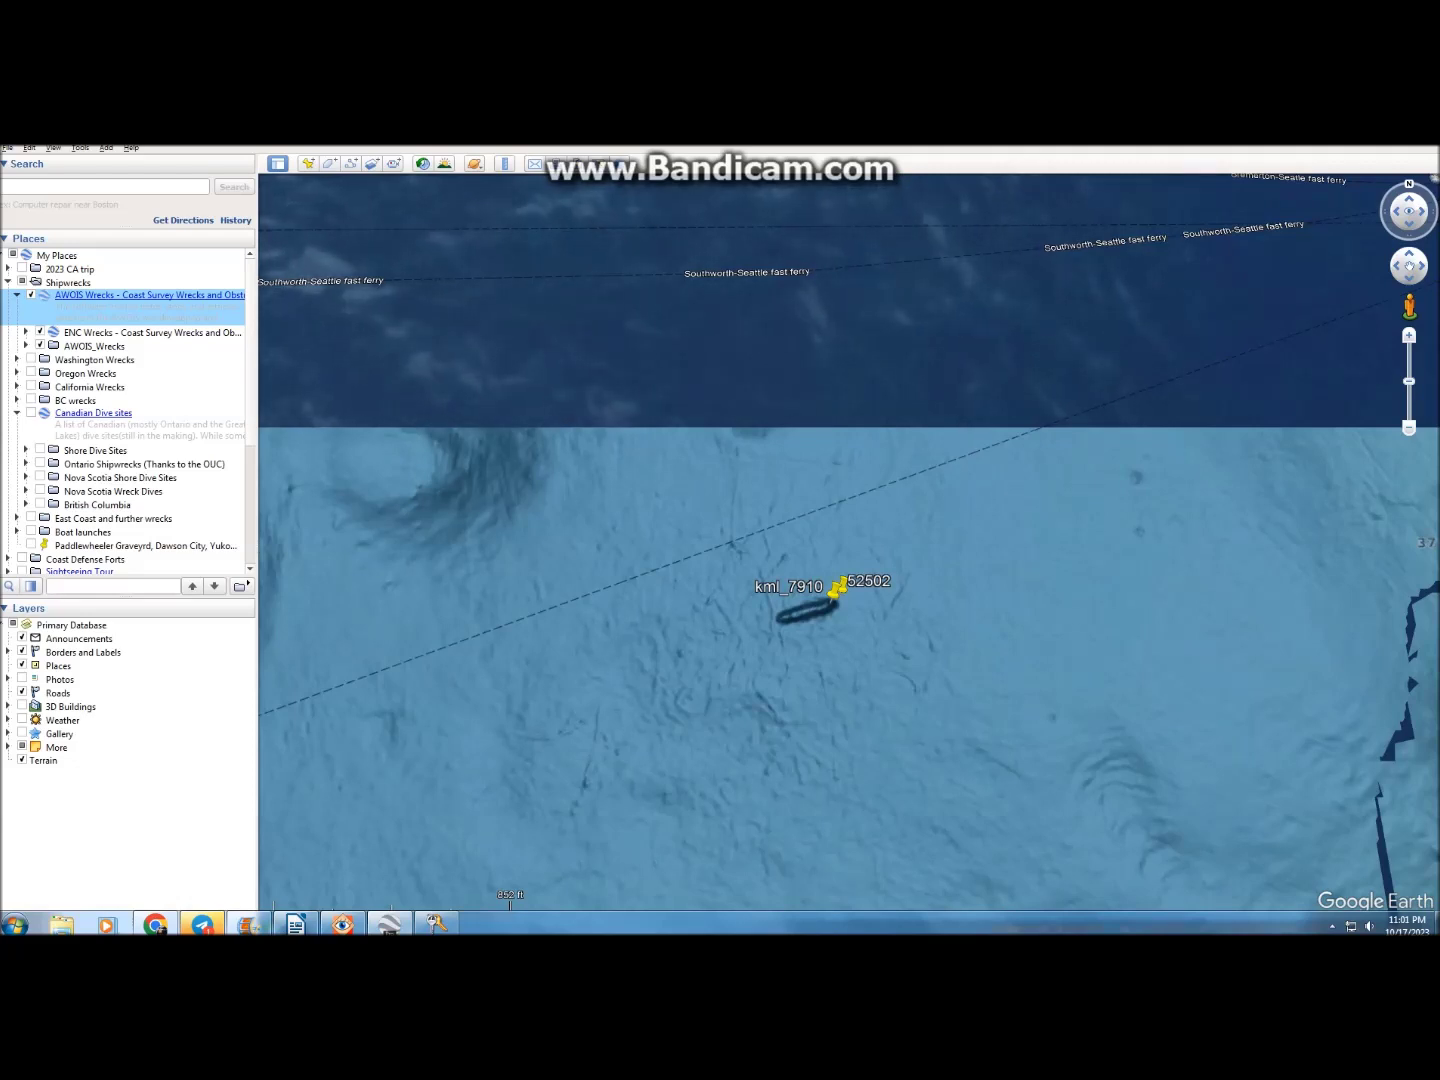
key("space")
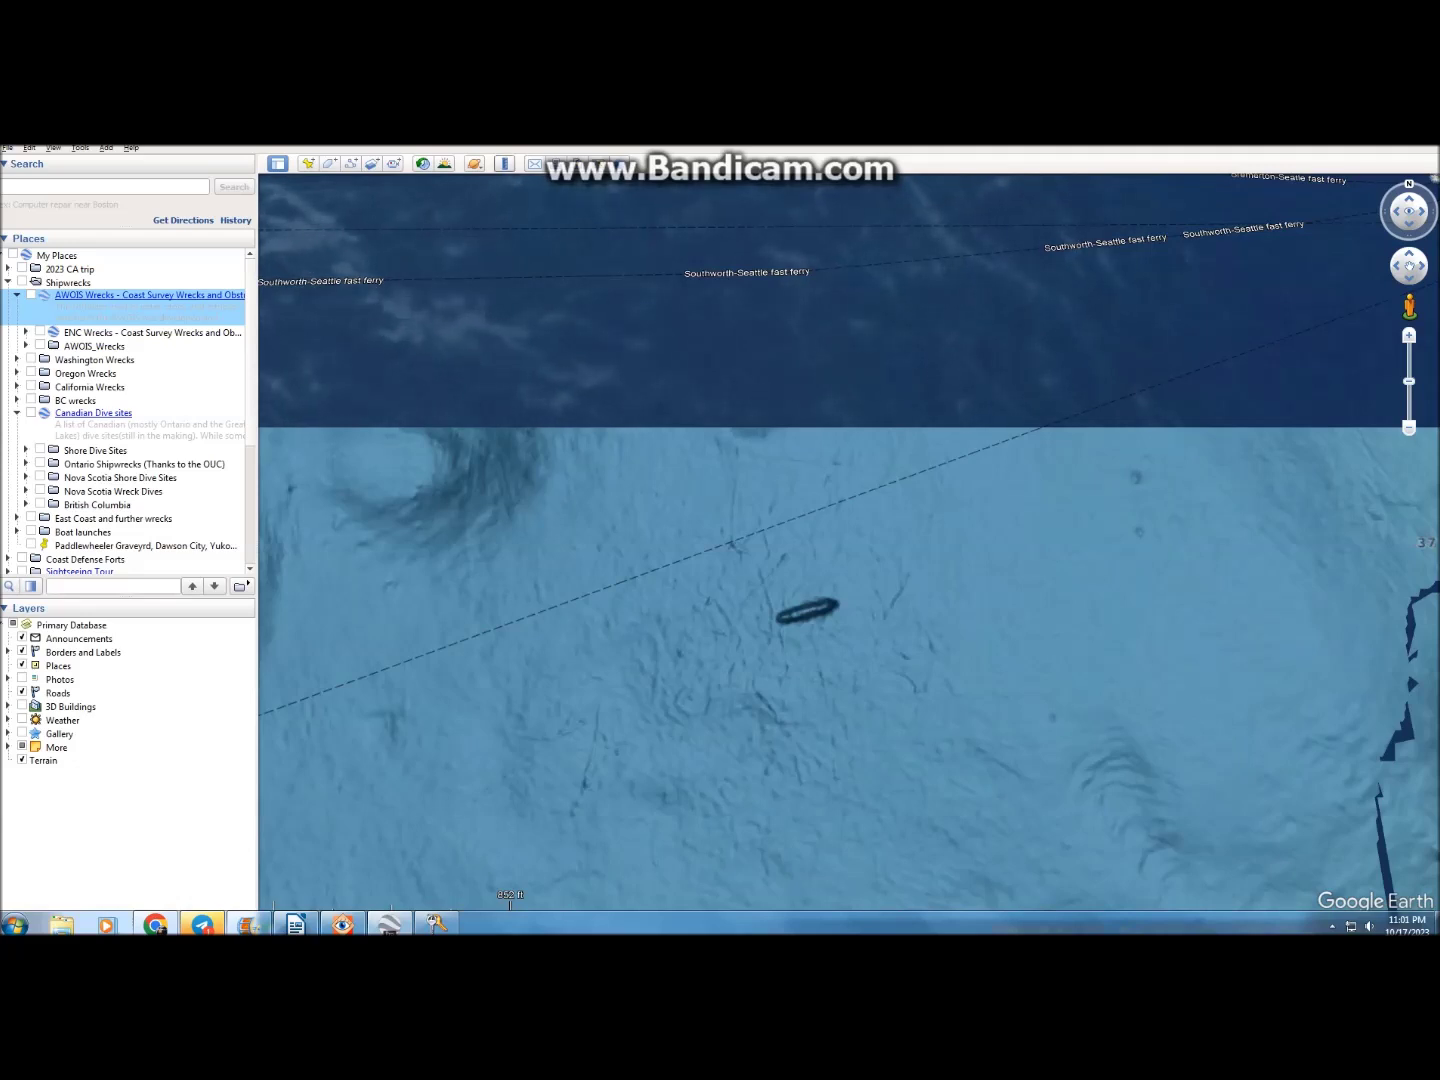
Step: Measure the wreck's length from end to end with a ruler line in feet
left_click(504, 163)
left_click(760, 497)
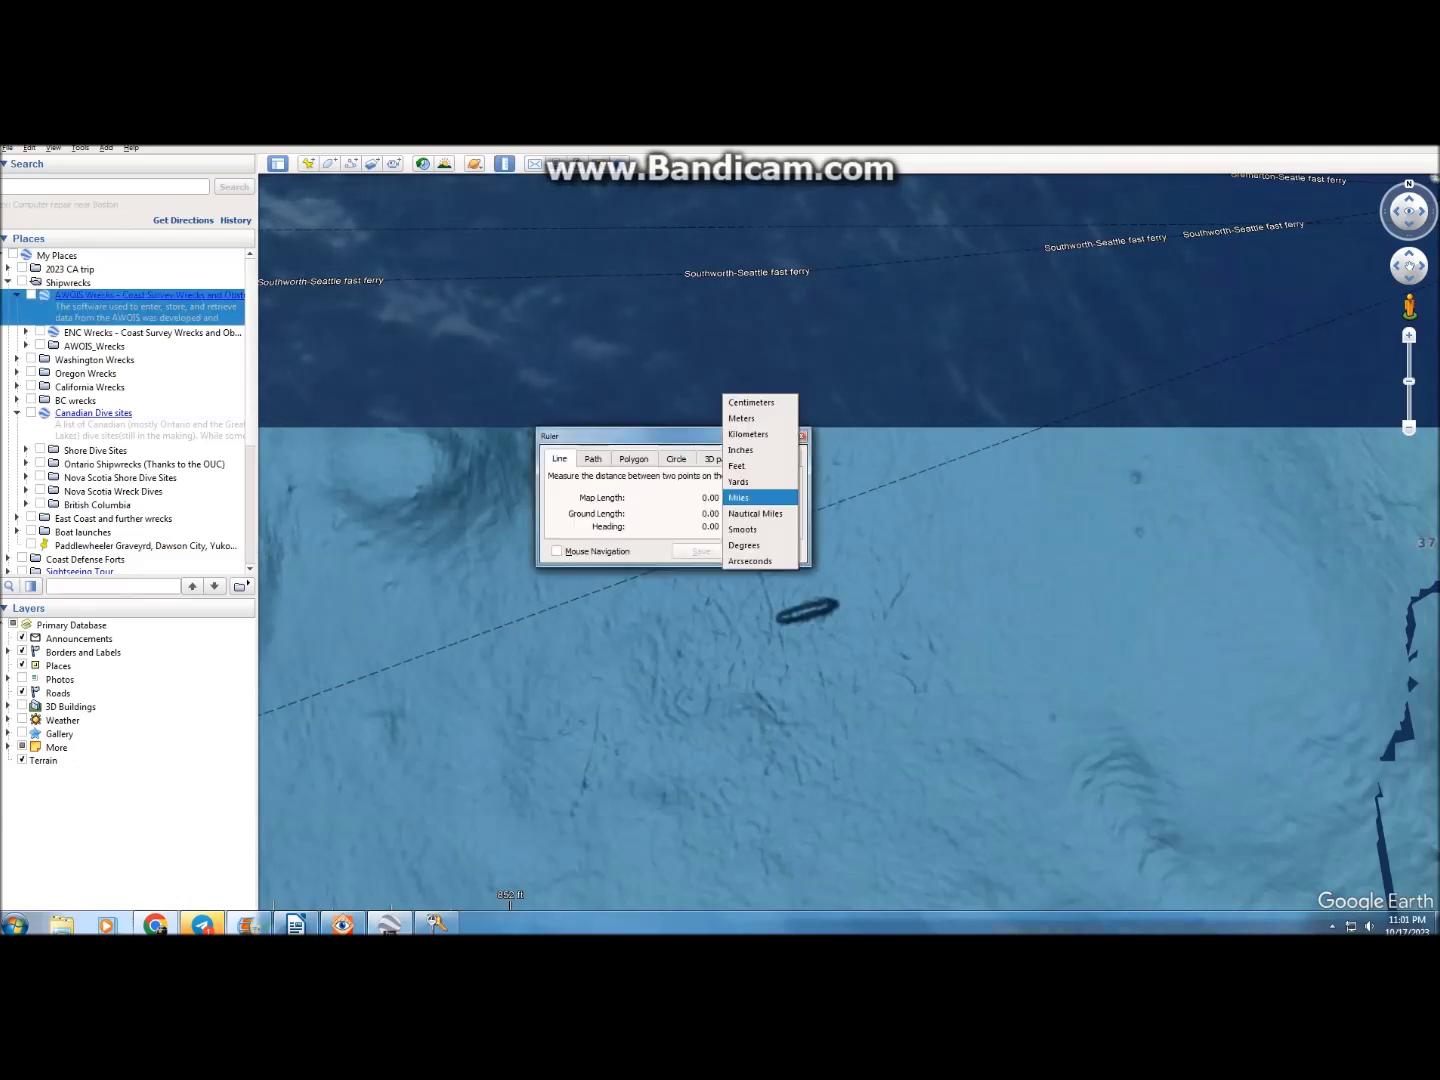
left_click(751, 464)
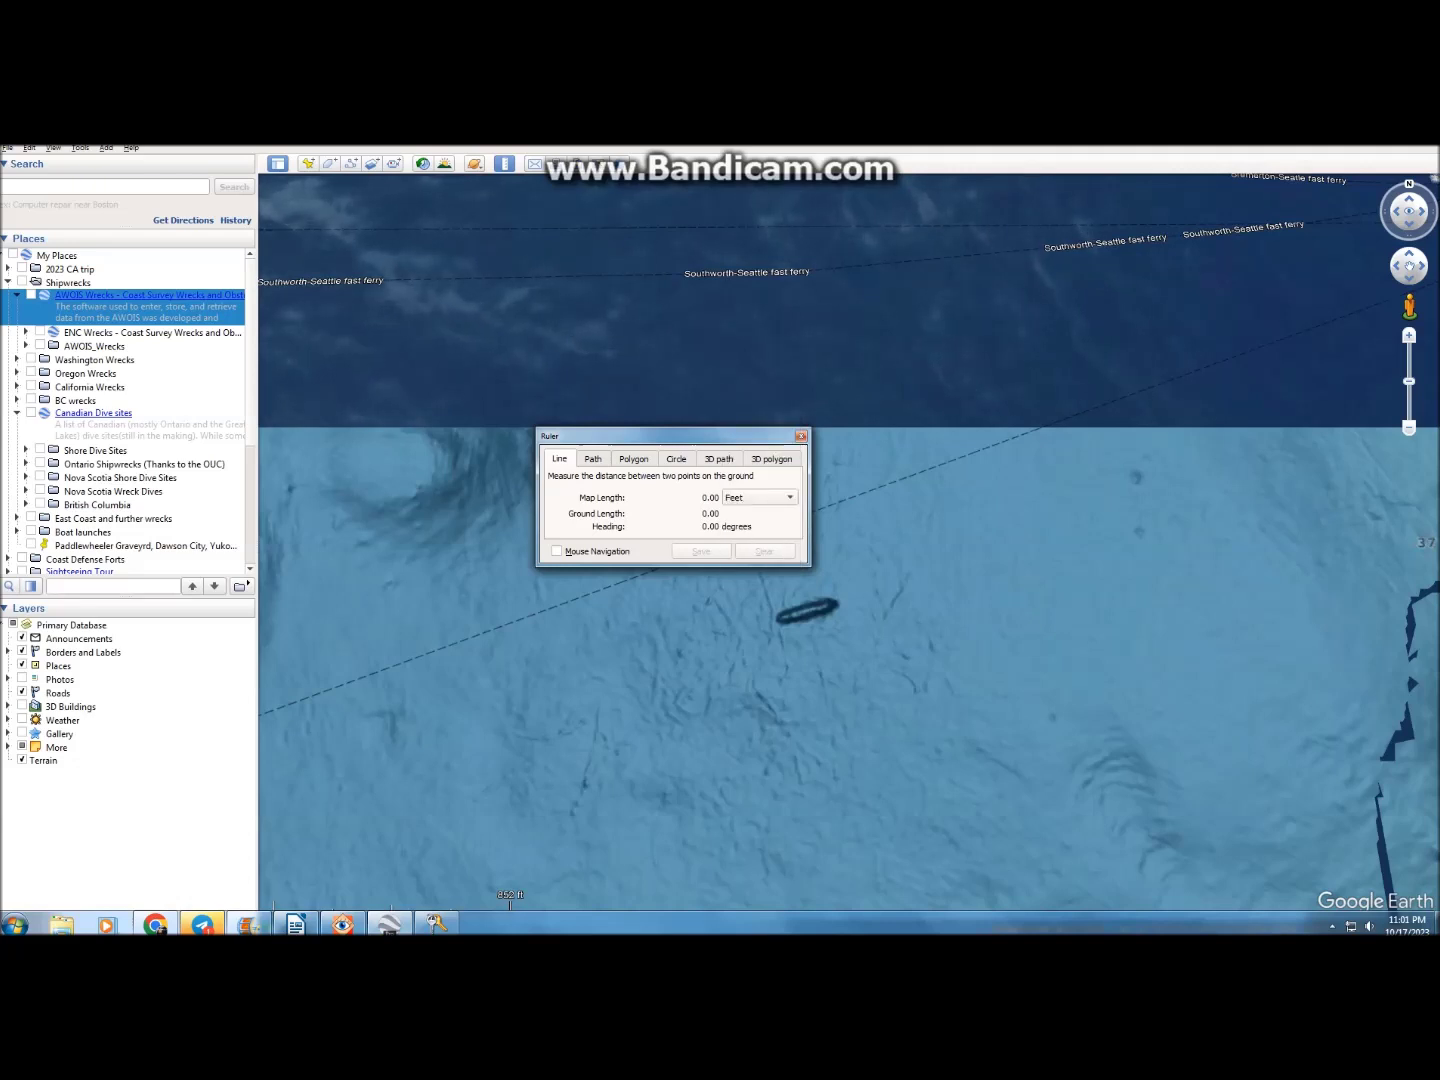
left_click(776, 620)
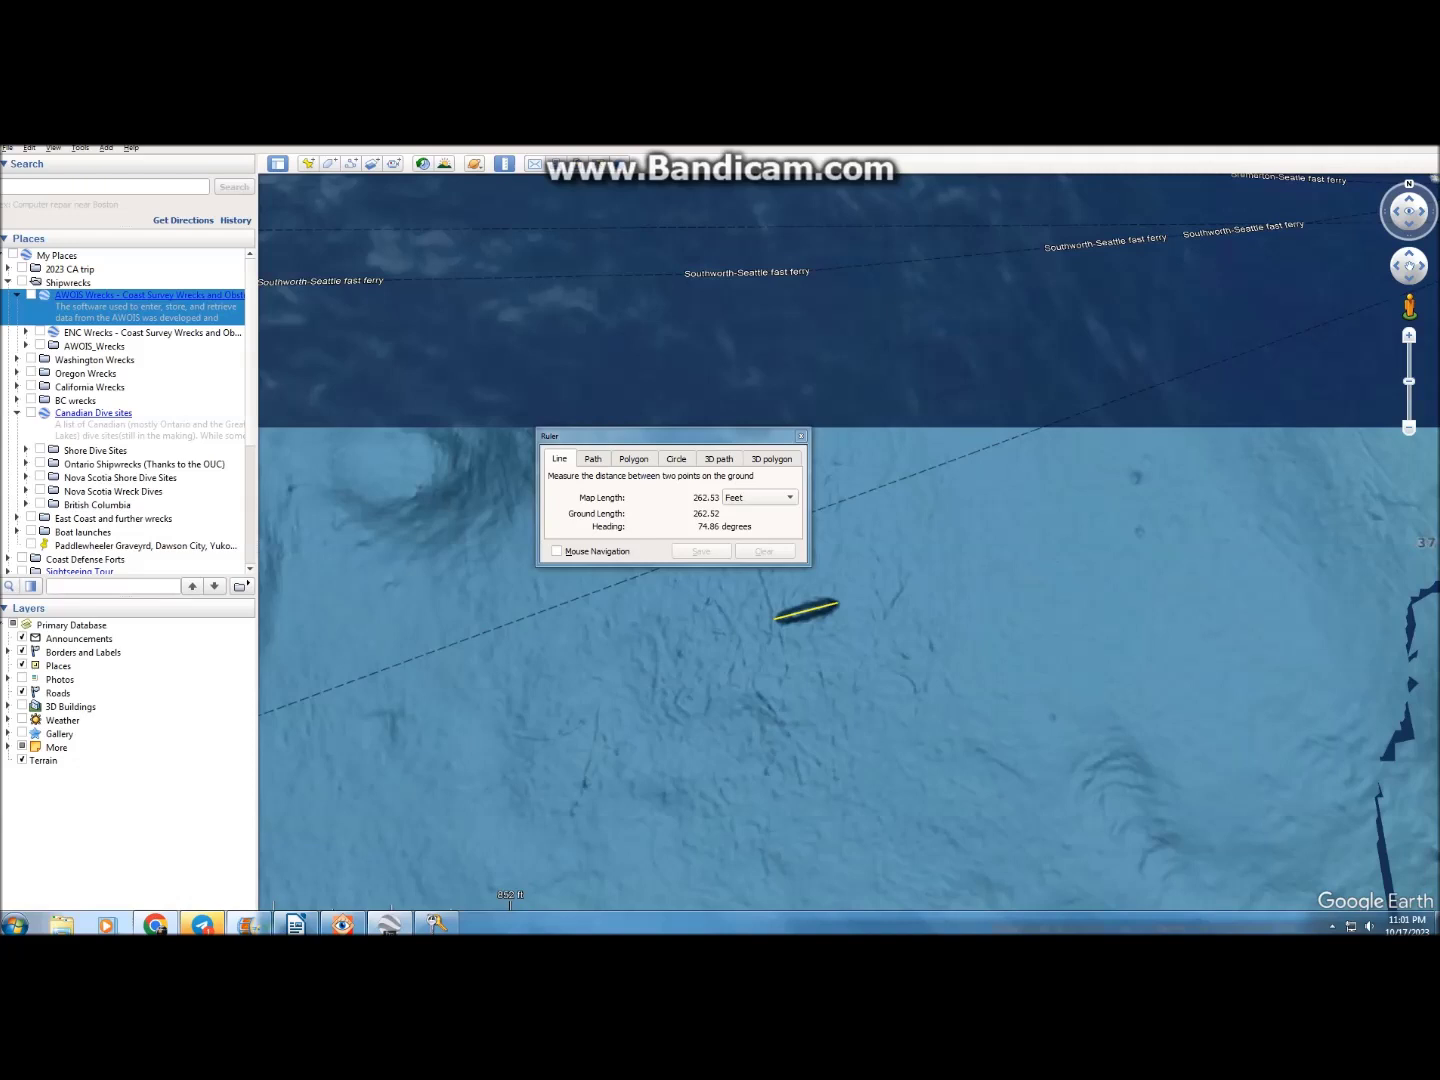
Step: Measure the wreck's width across its middle and its length from end to end with the ruler line in feet
left_click(839, 603)
left_click(799, 604)
left_click(801, 616)
left_click(777, 620)
left_click(838, 604)
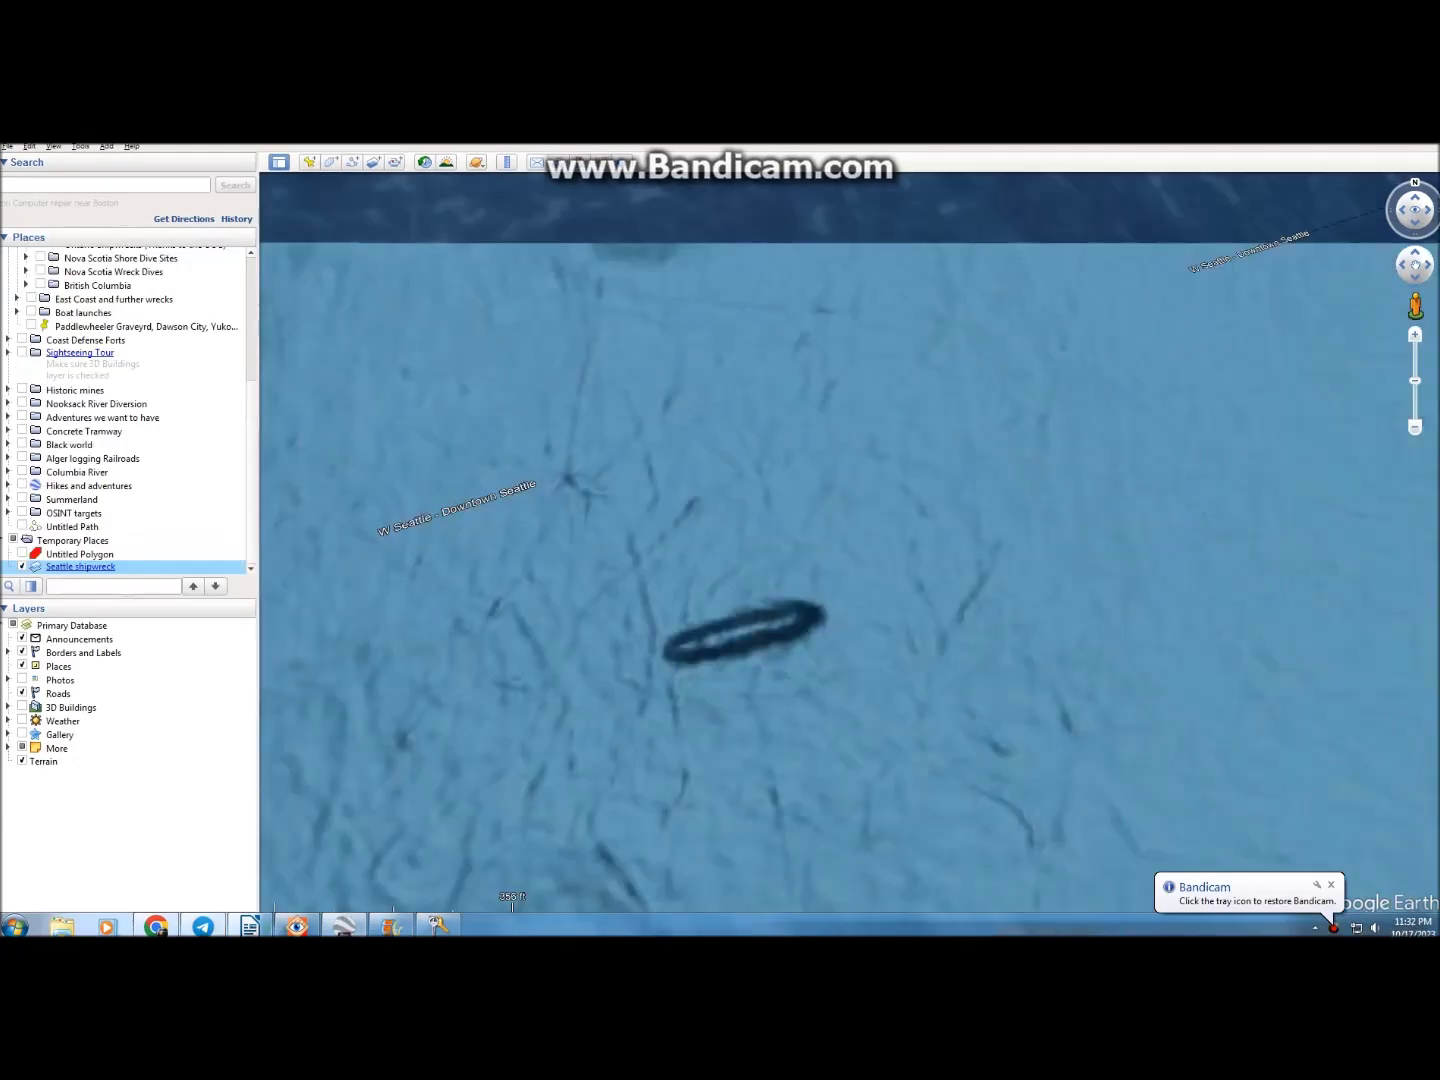
Step: Add a placemark named "Stern" at the wreck's western end
left_click(309, 162)
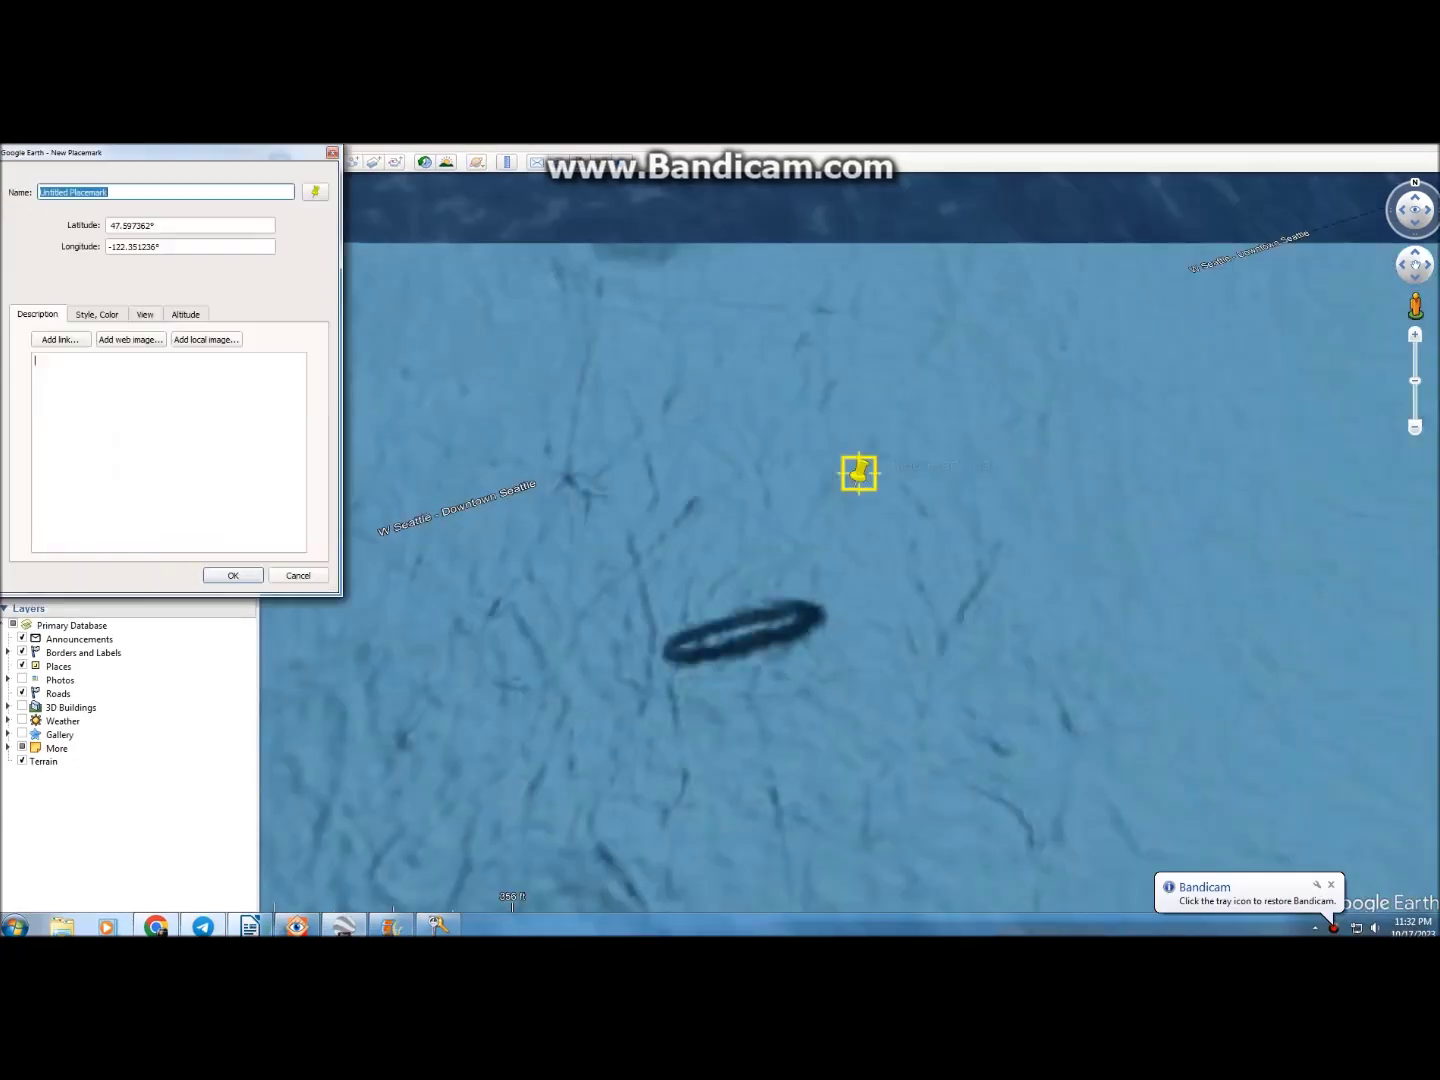
left_click_drag(858, 473, 669, 642)
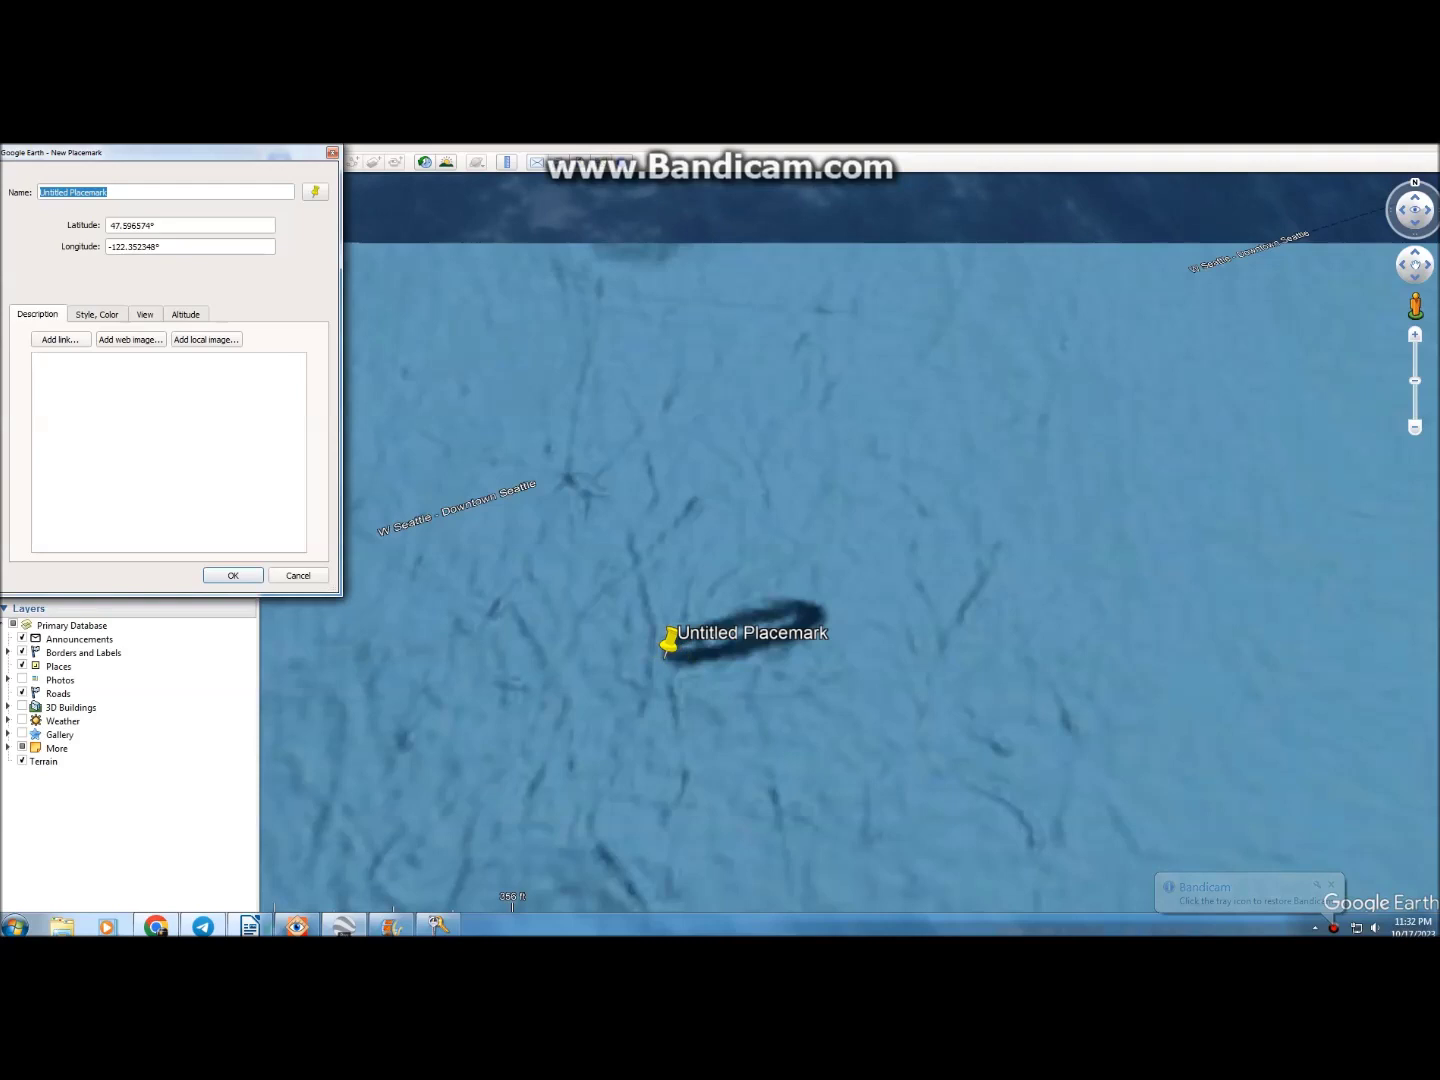
type("St")
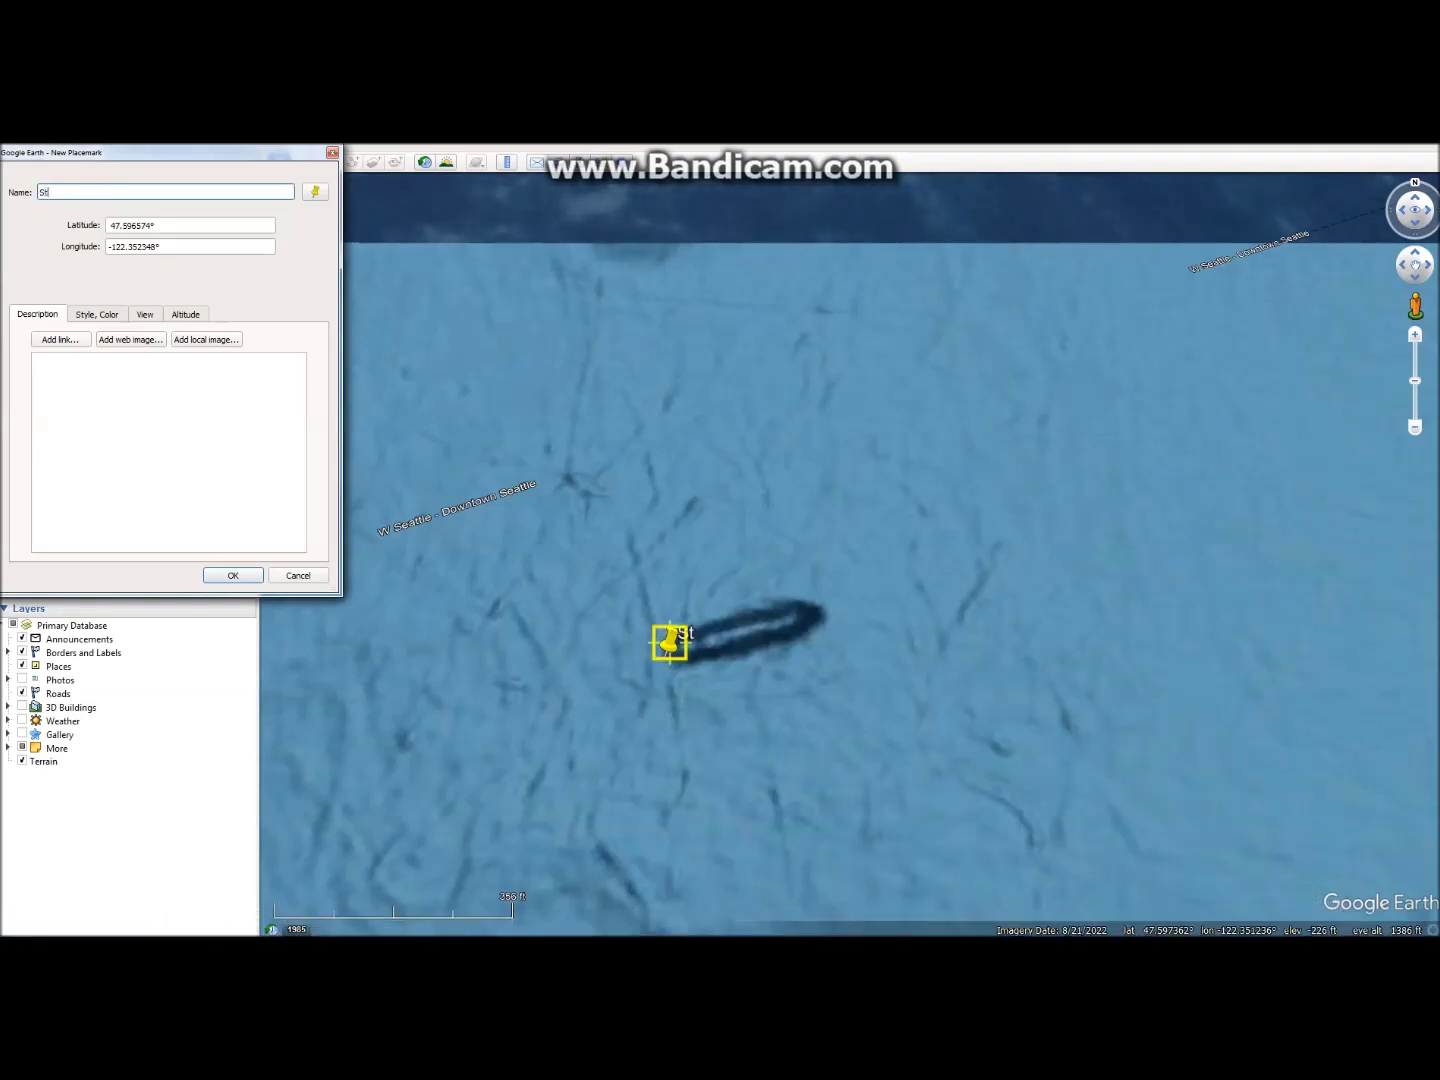
type("ern")
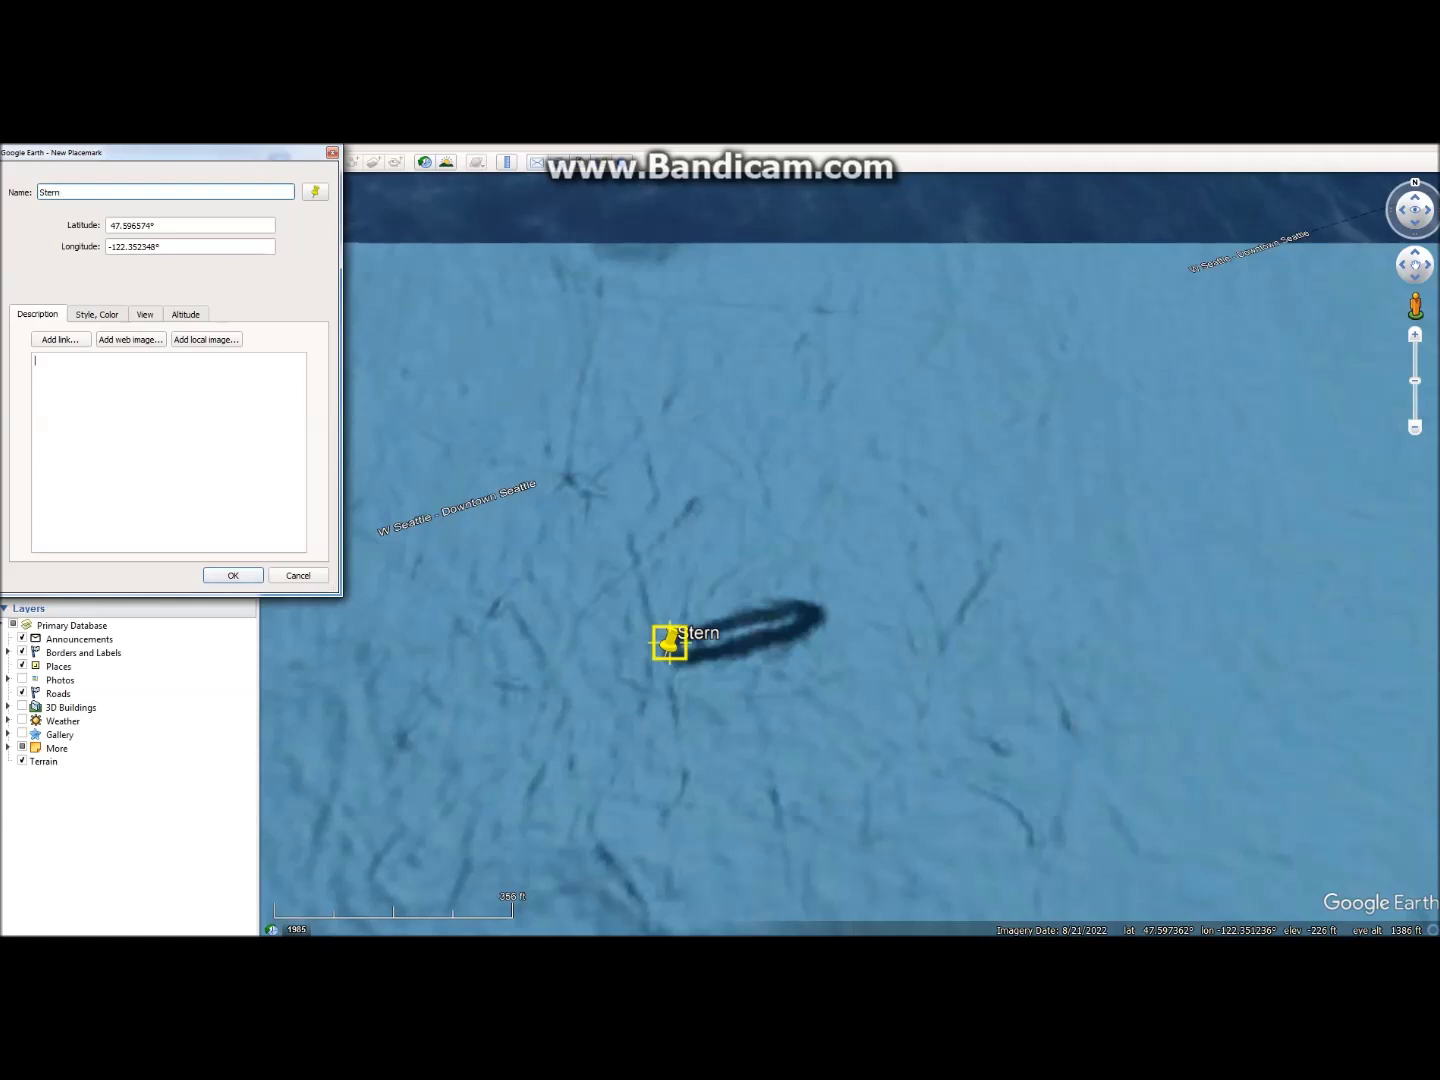
key("Return")
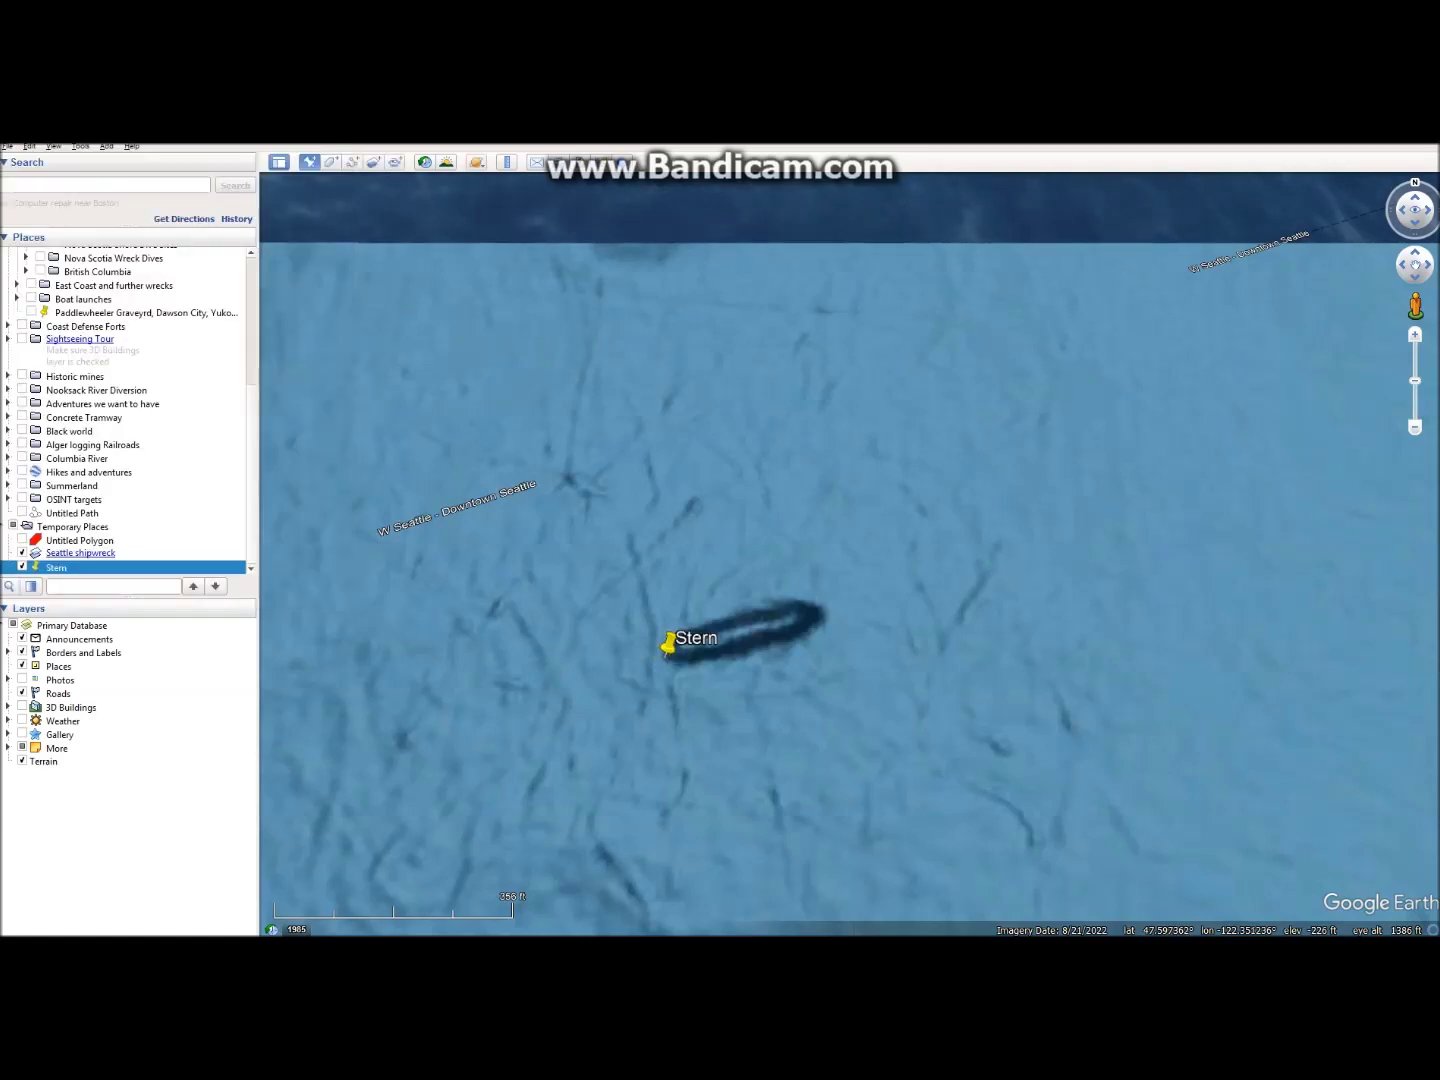
Step: Add a placemark named "Bow" at the wreck's eastern end
key("ctrl+shift+p")
left_click_drag(859, 472, 822, 598)
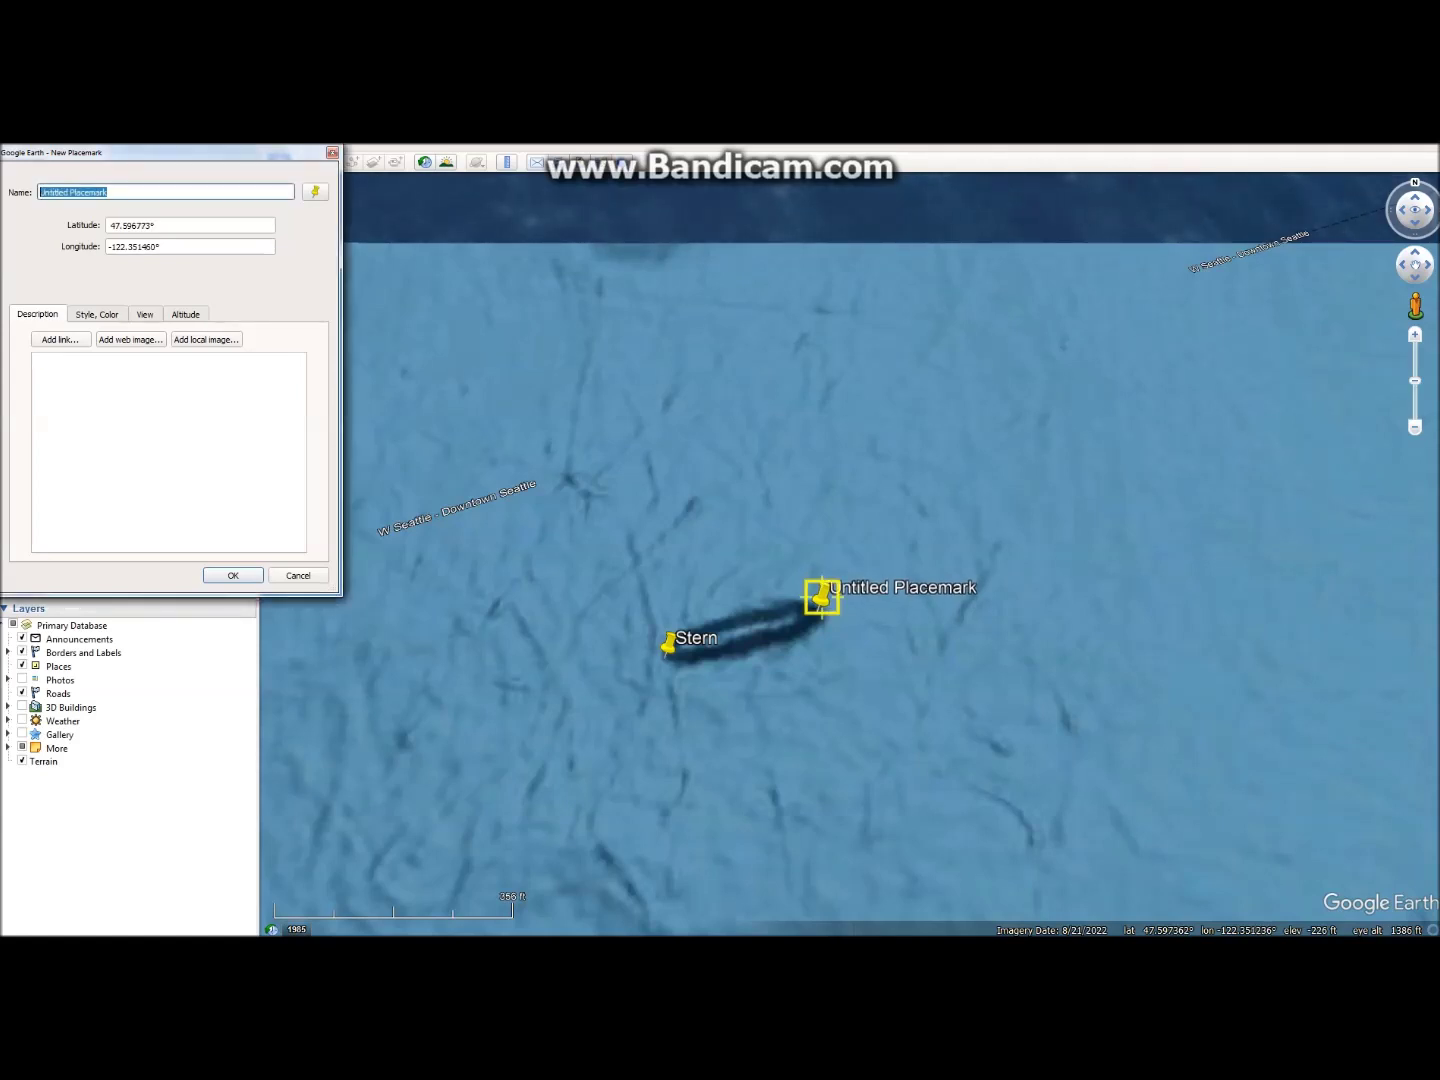
type("Bow")
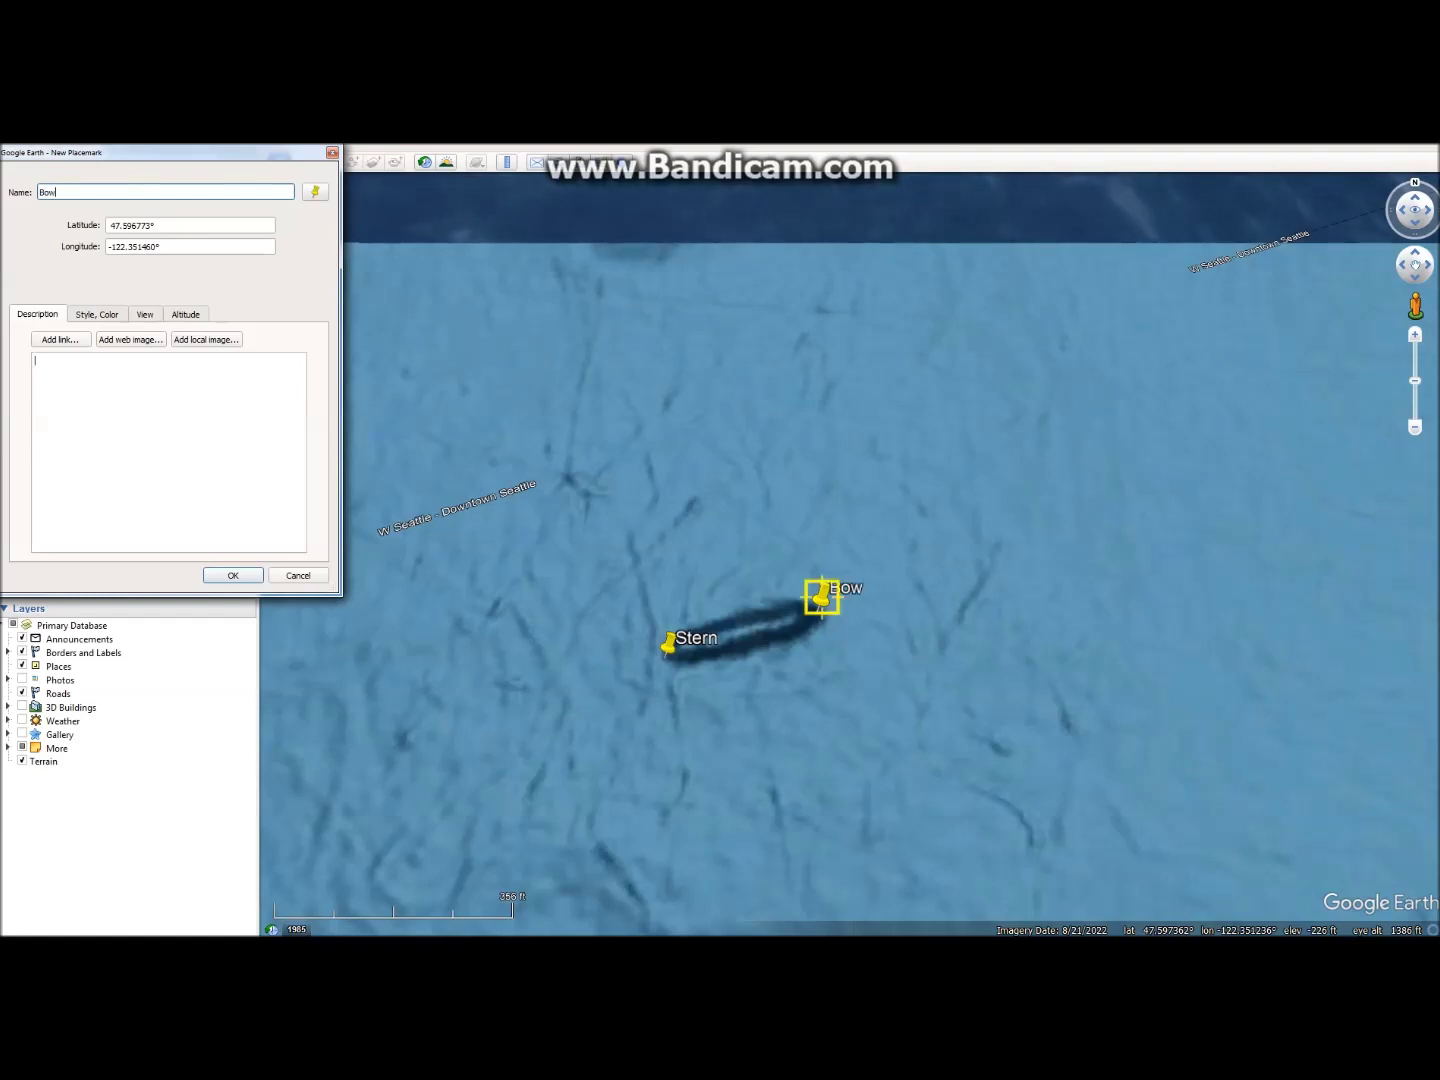
key("Return")
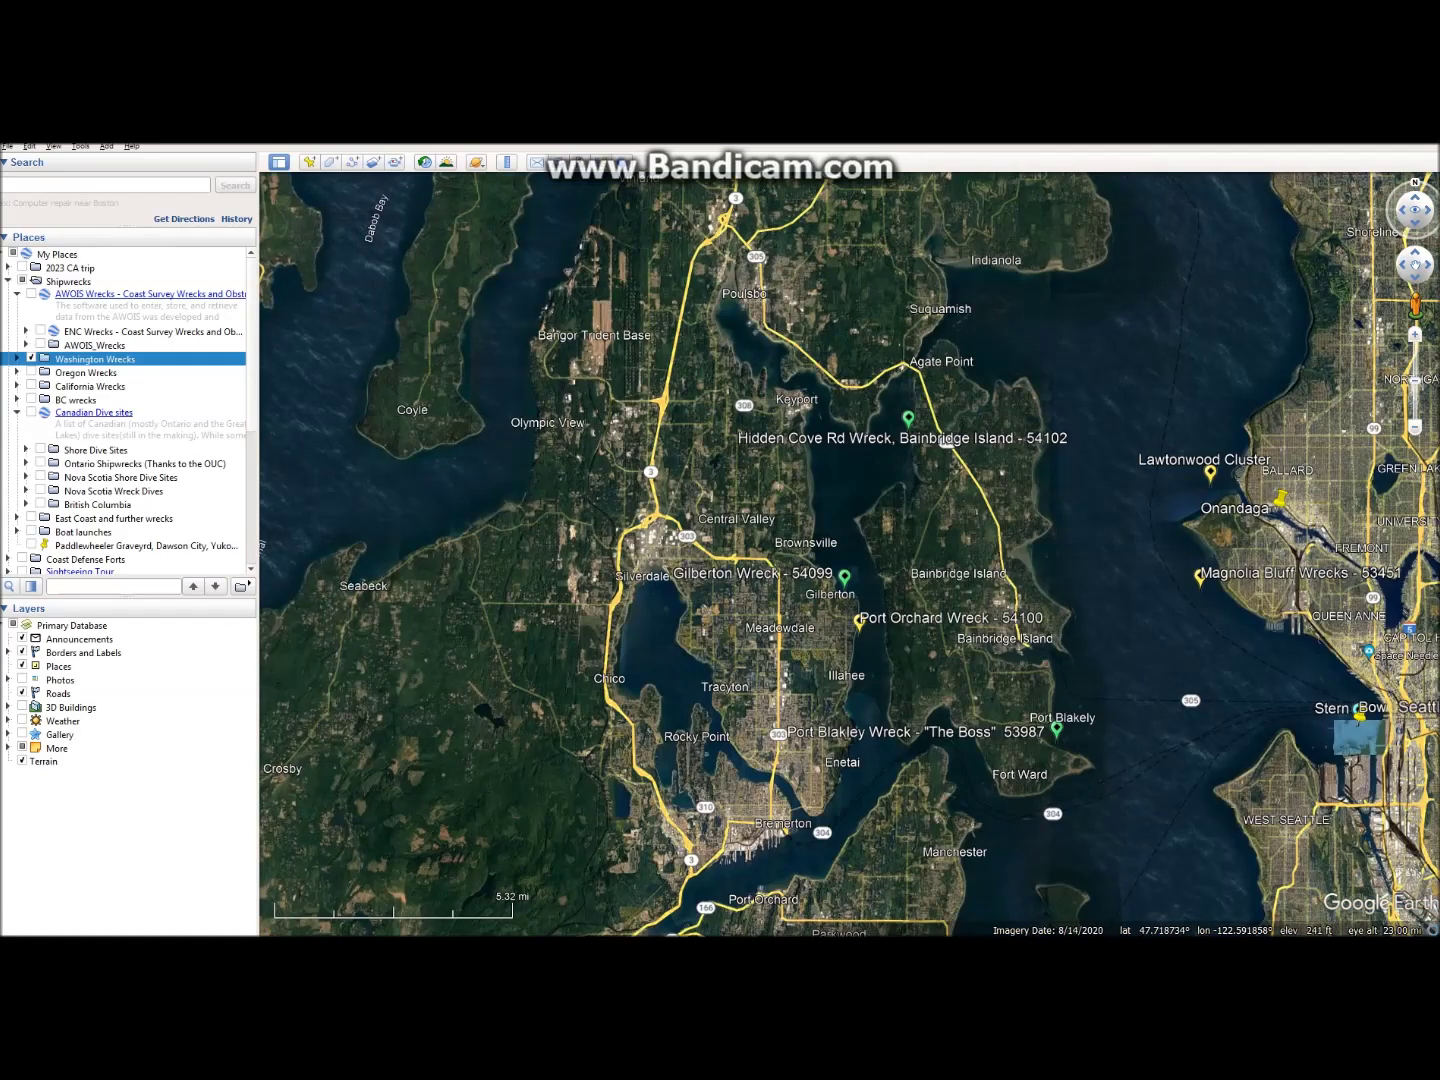
Step: Look over the Washington Wrecks placemarks between Bainbridge Island and Seattle
scroll(878, 545, "up", 3)
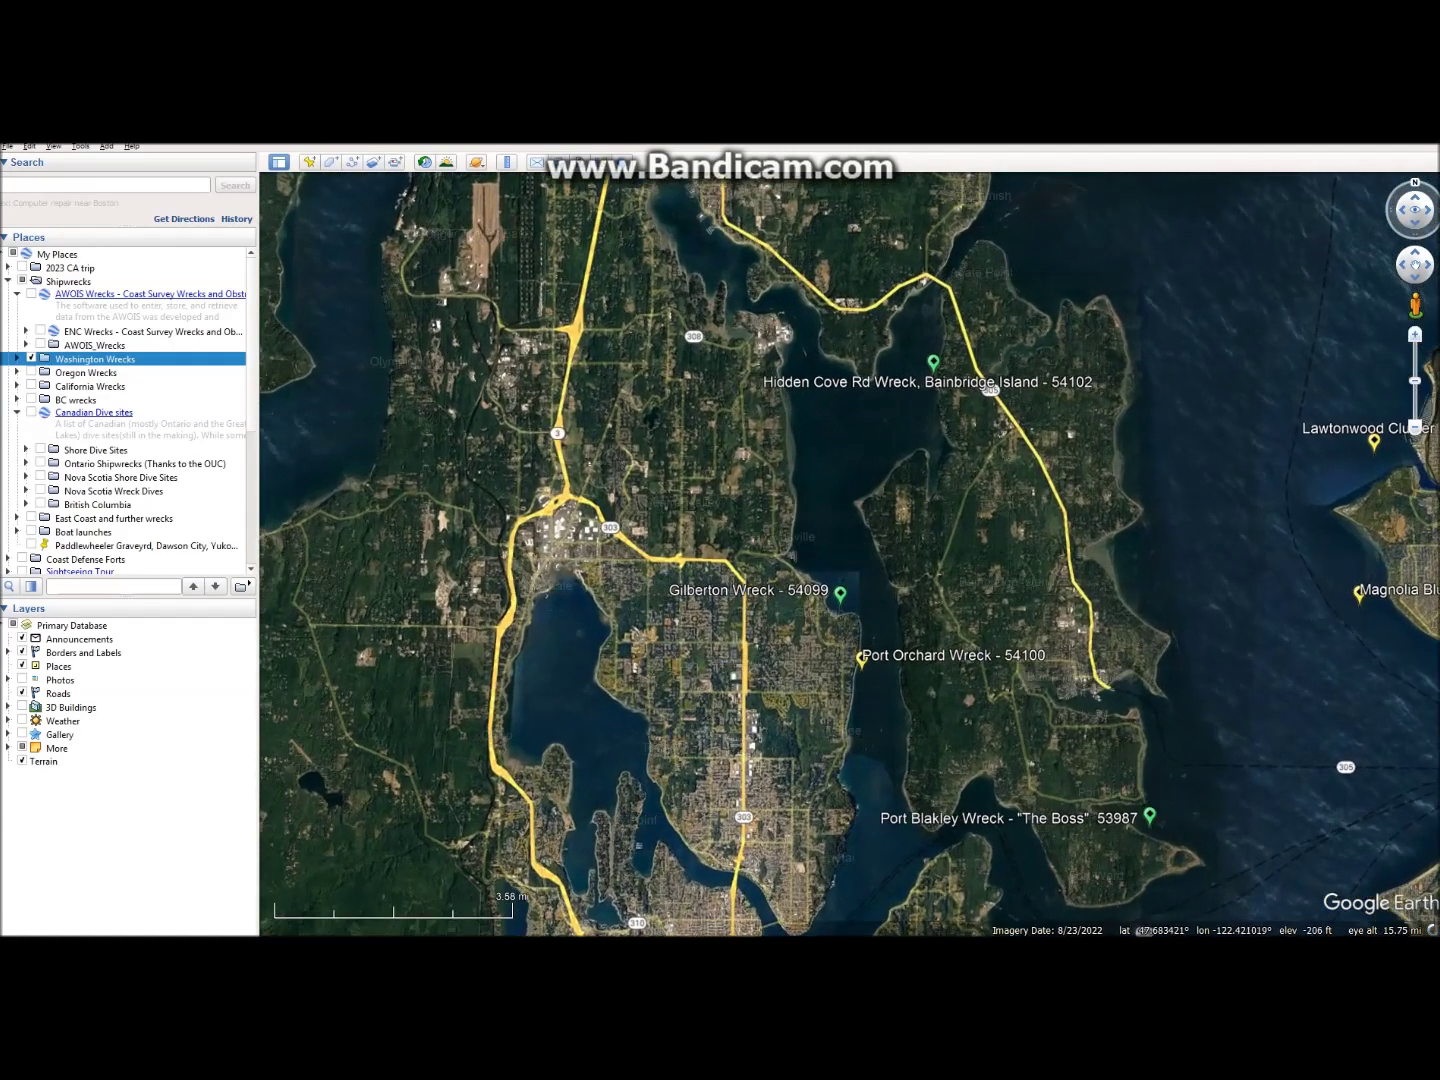
left_click_drag(1420, 262, 1426, 273)
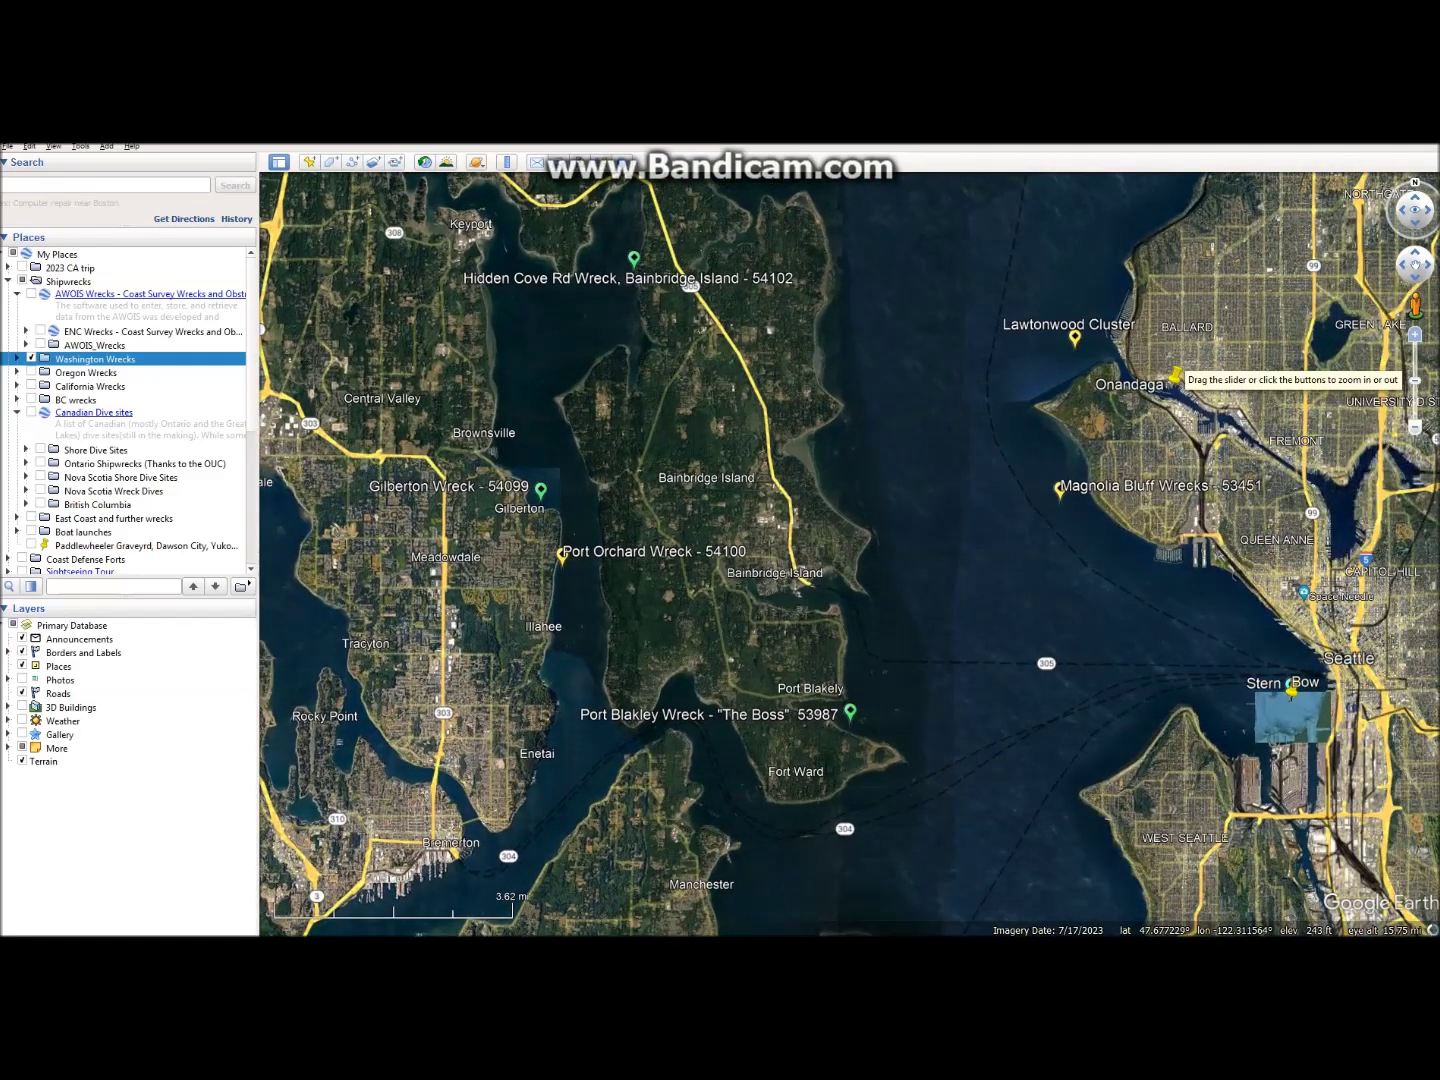
left_click(1416, 334)
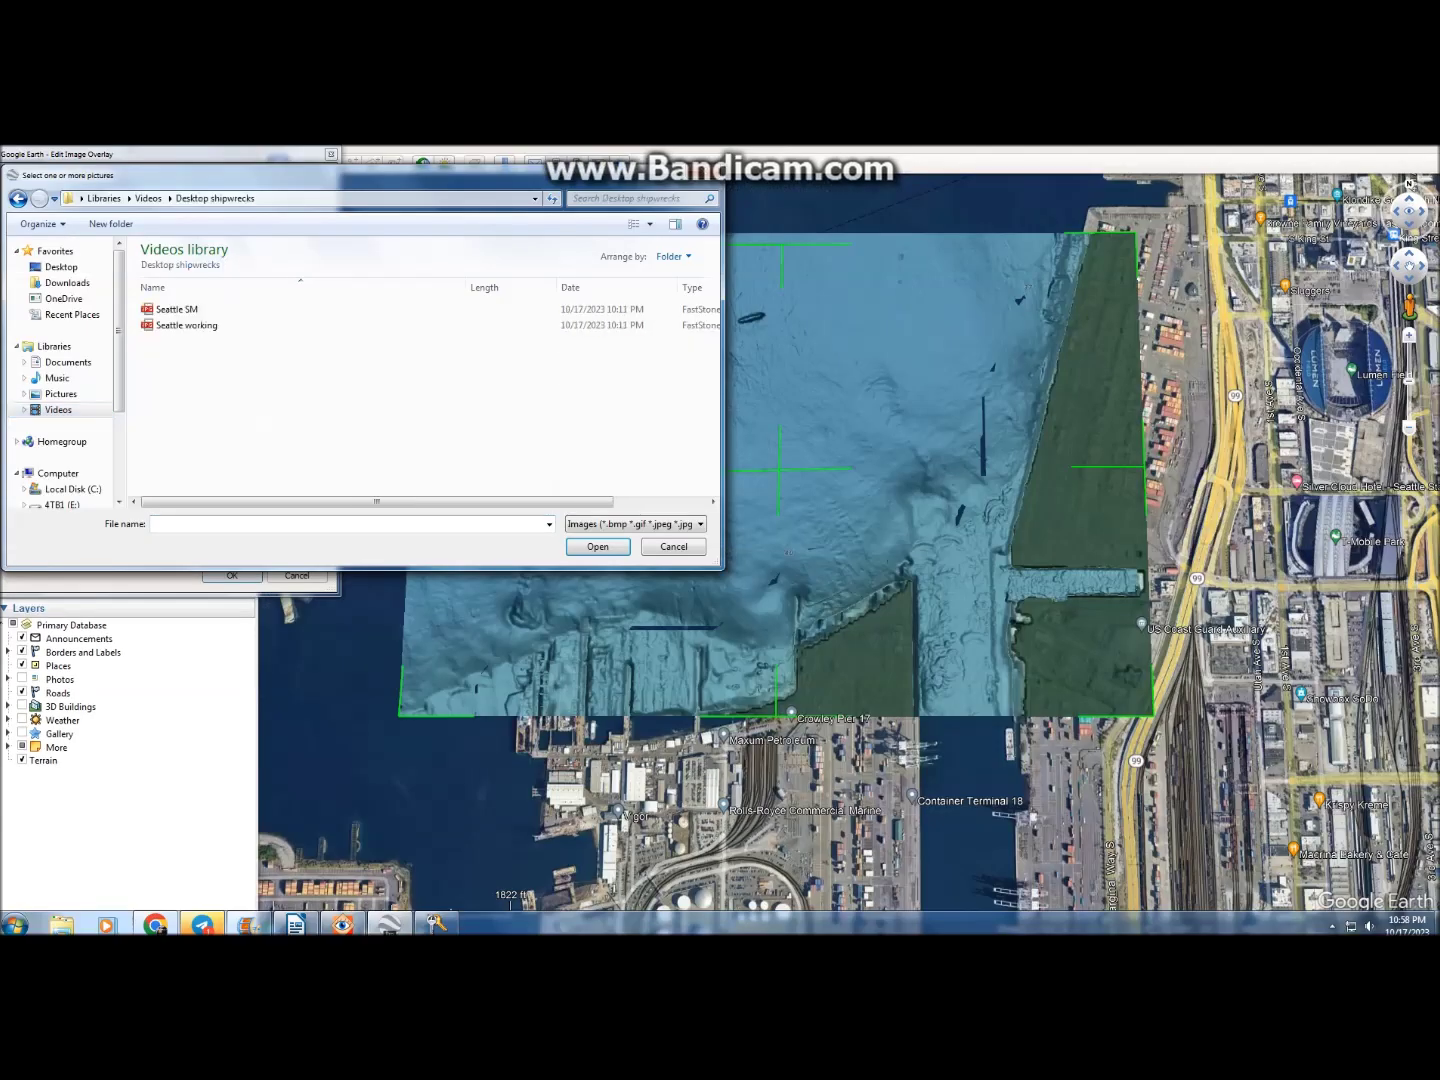
Step: Insert the local image "Seattle SM" into the Seattle shipwreck overlay's description, save the overlay and open its description
left_click(175, 309)
left_click(597, 546)
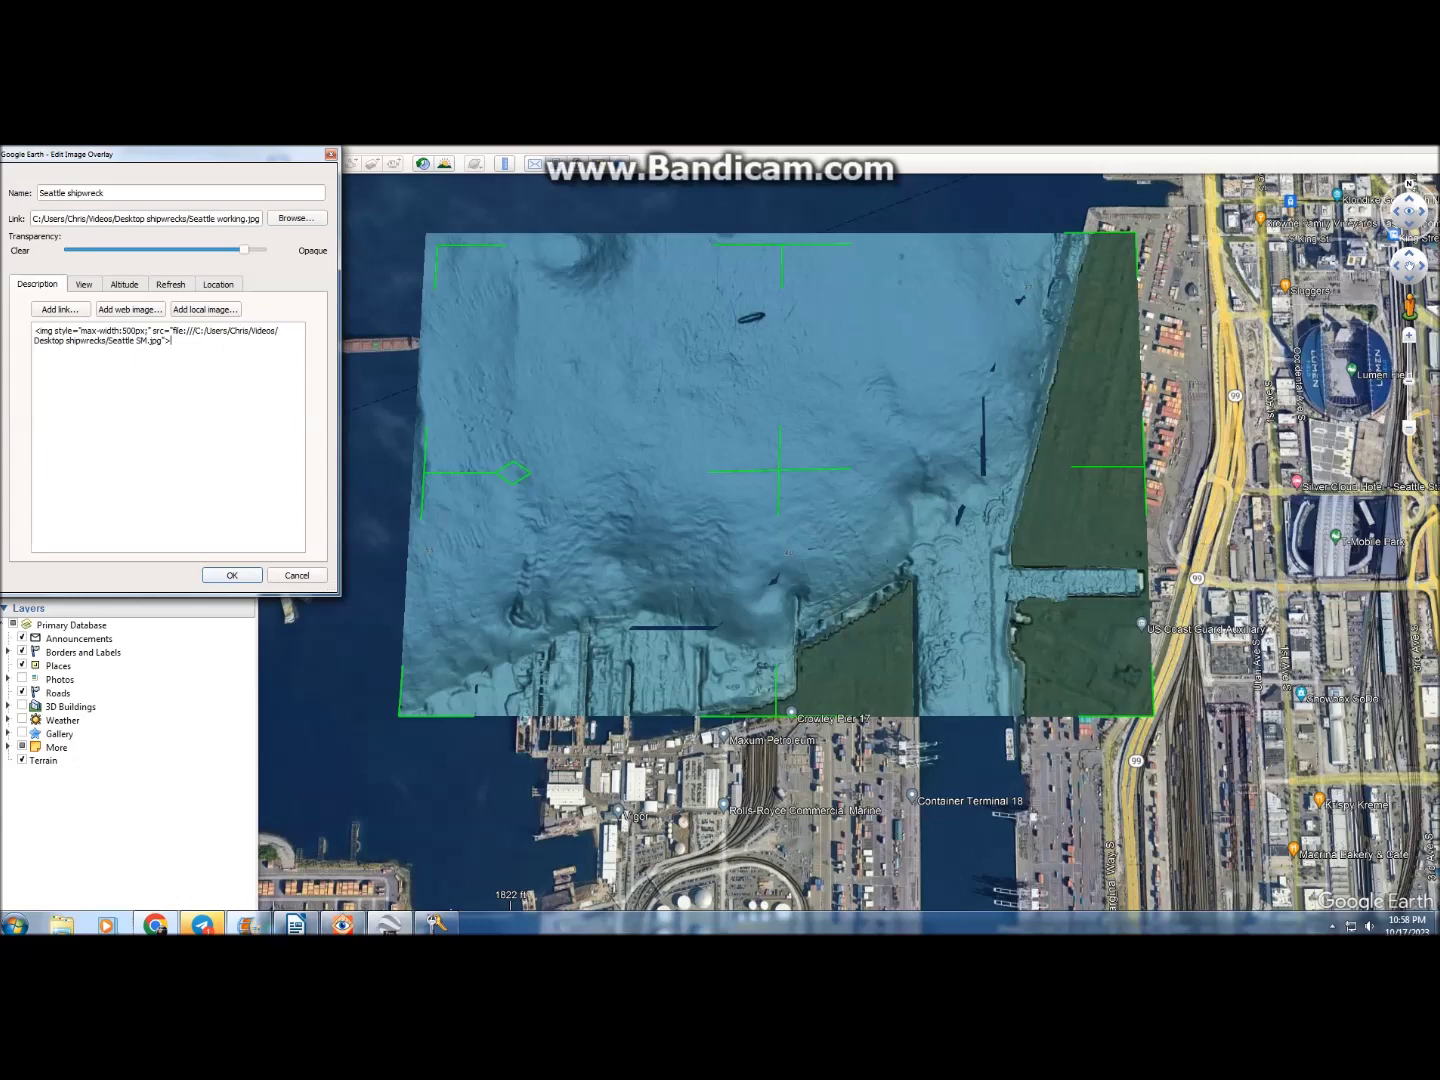
left_click(230, 575)
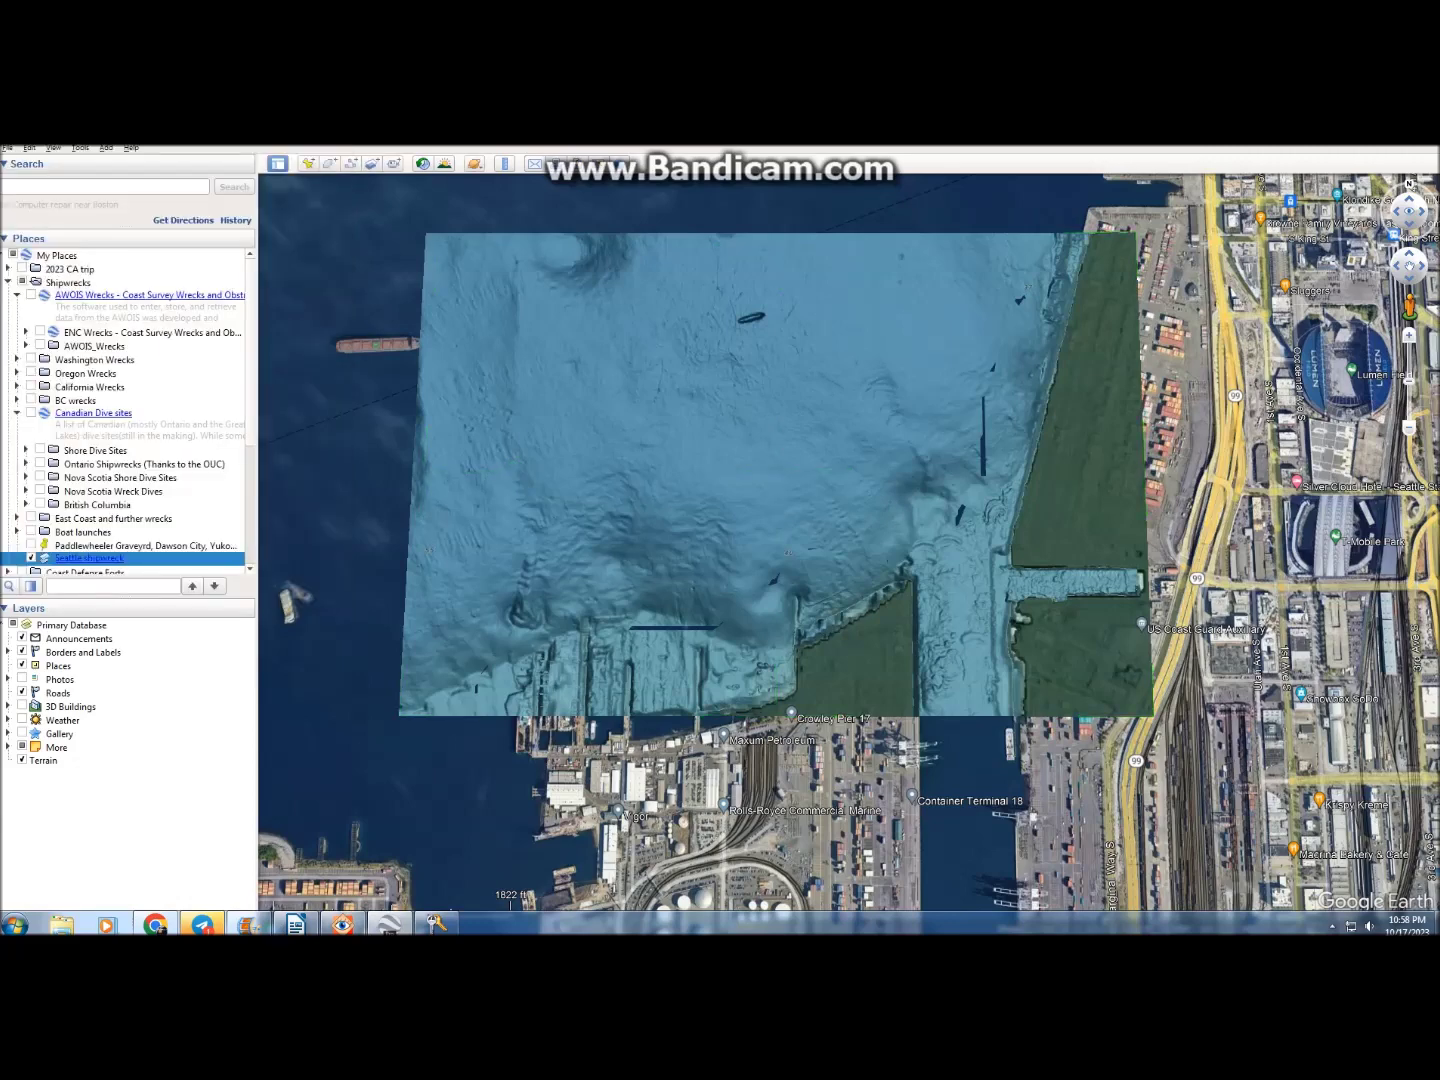
left_click(89, 558)
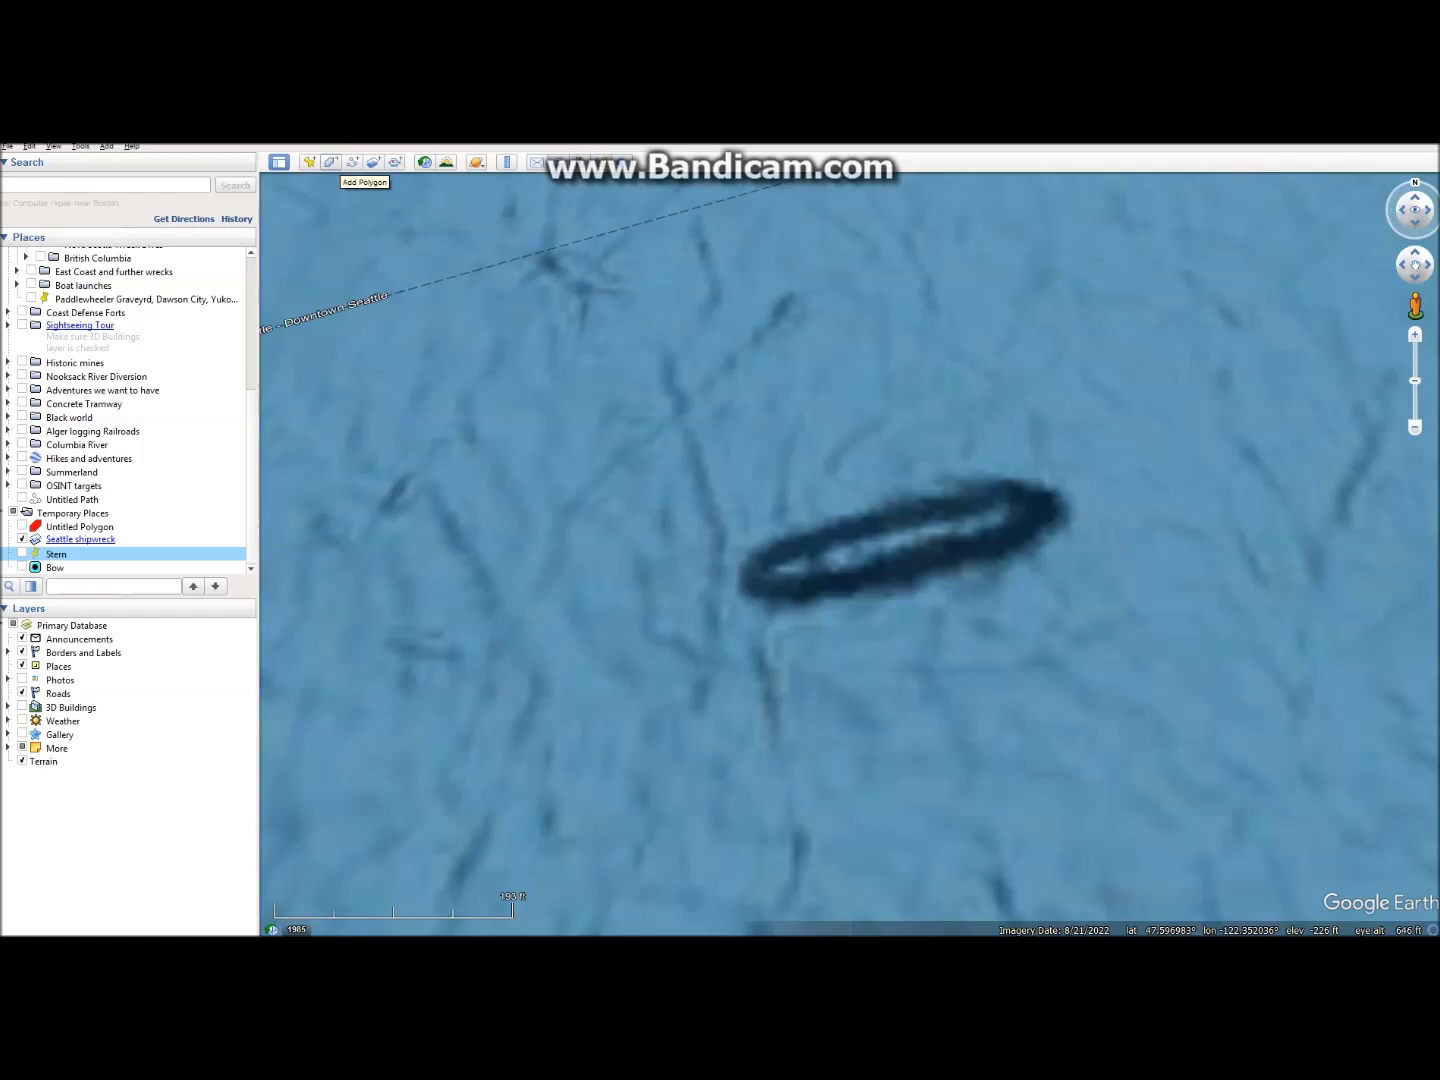
Step: Trace the wreck's outline as a new red filled polygon and hide the Seattle shipwreck overlay
left_click(331, 162)
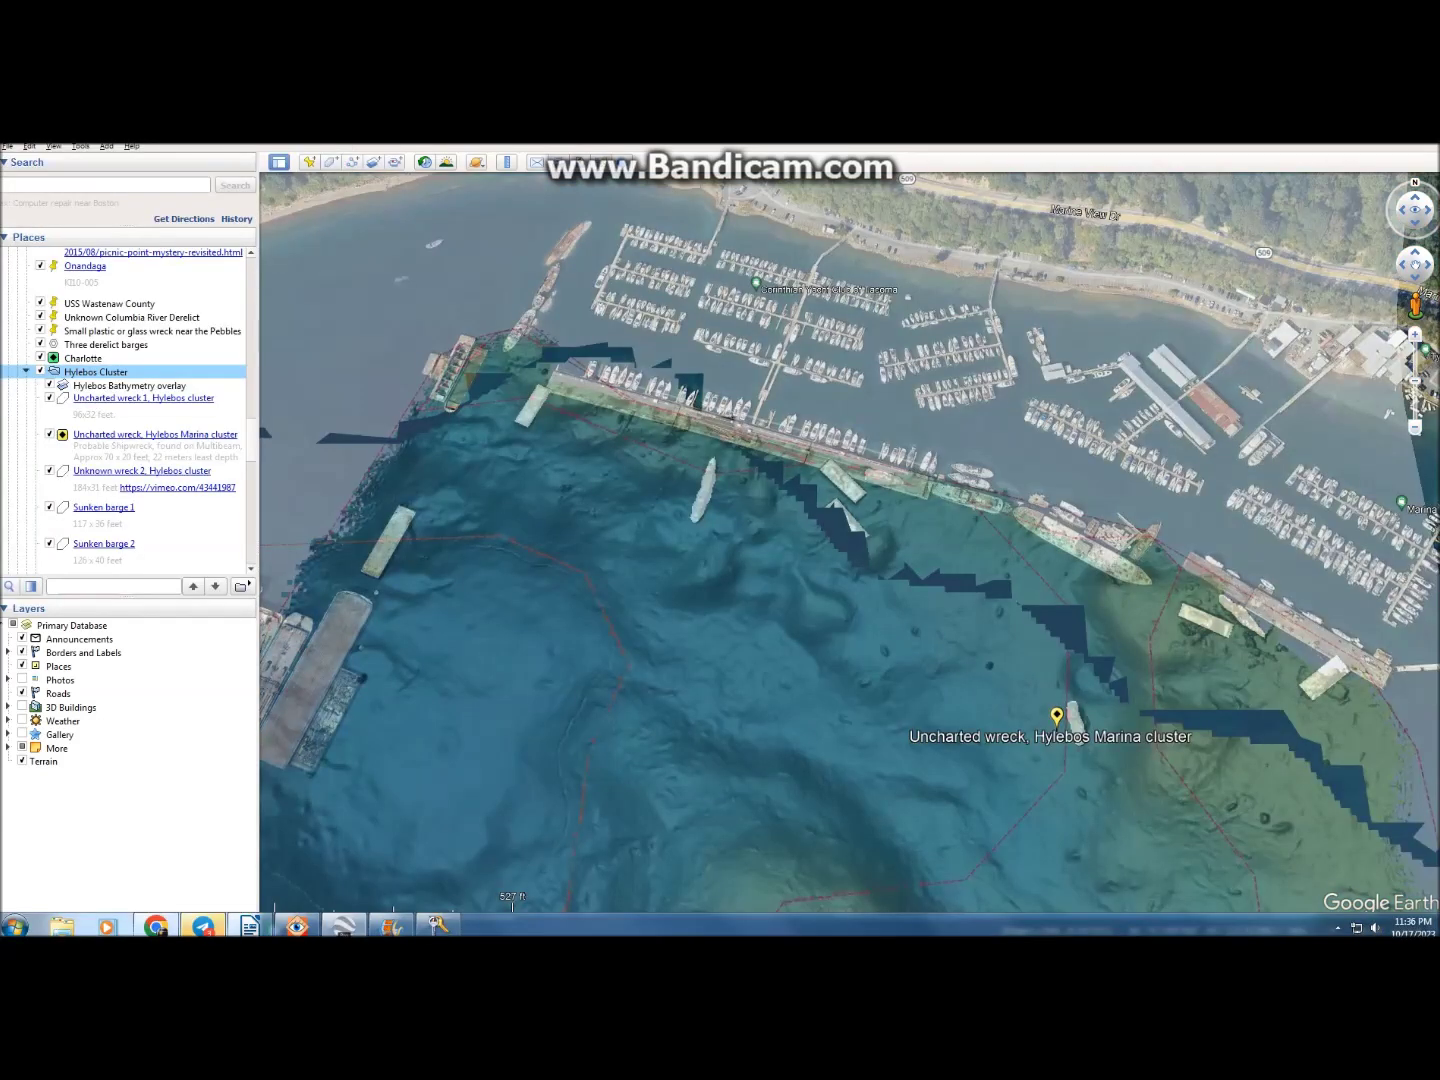
left_click(49, 385)
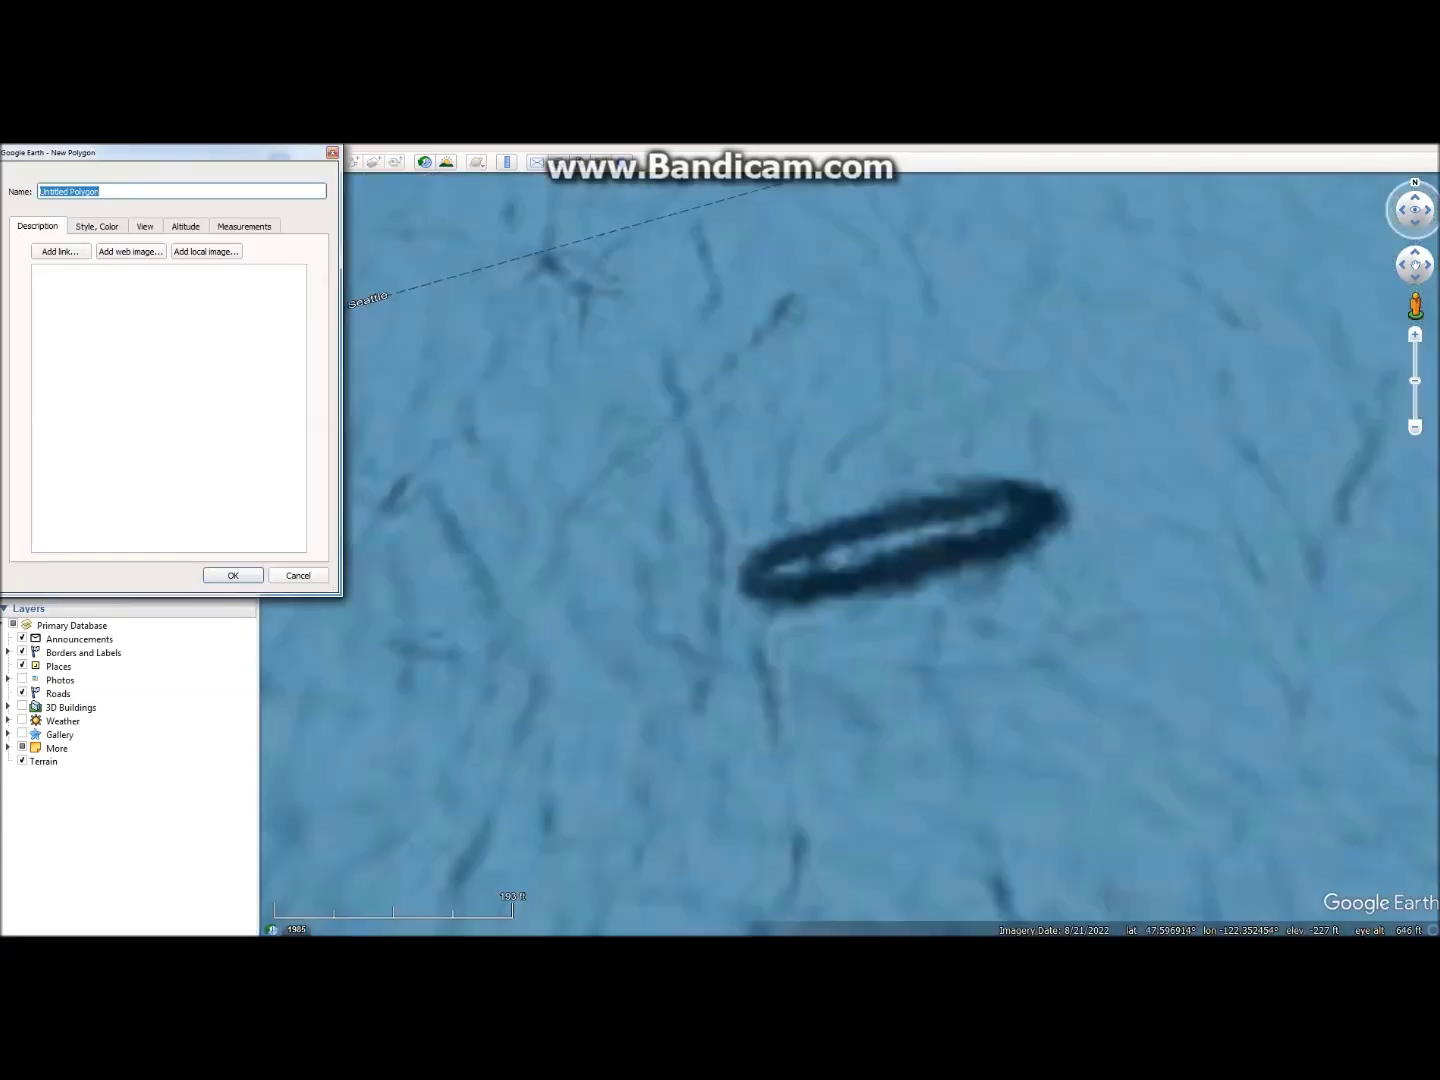
mouse_move(742, 578)
left_mouse_down()
mouse_move(778, 545)
mouse_move(876, 515)
mouse_move(1012, 484)
mouse_move(1052, 494)
mouse_move(1045, 527)
mouse_move(1006, 552)
mouse_move(824, 582)
left_mouse_up()
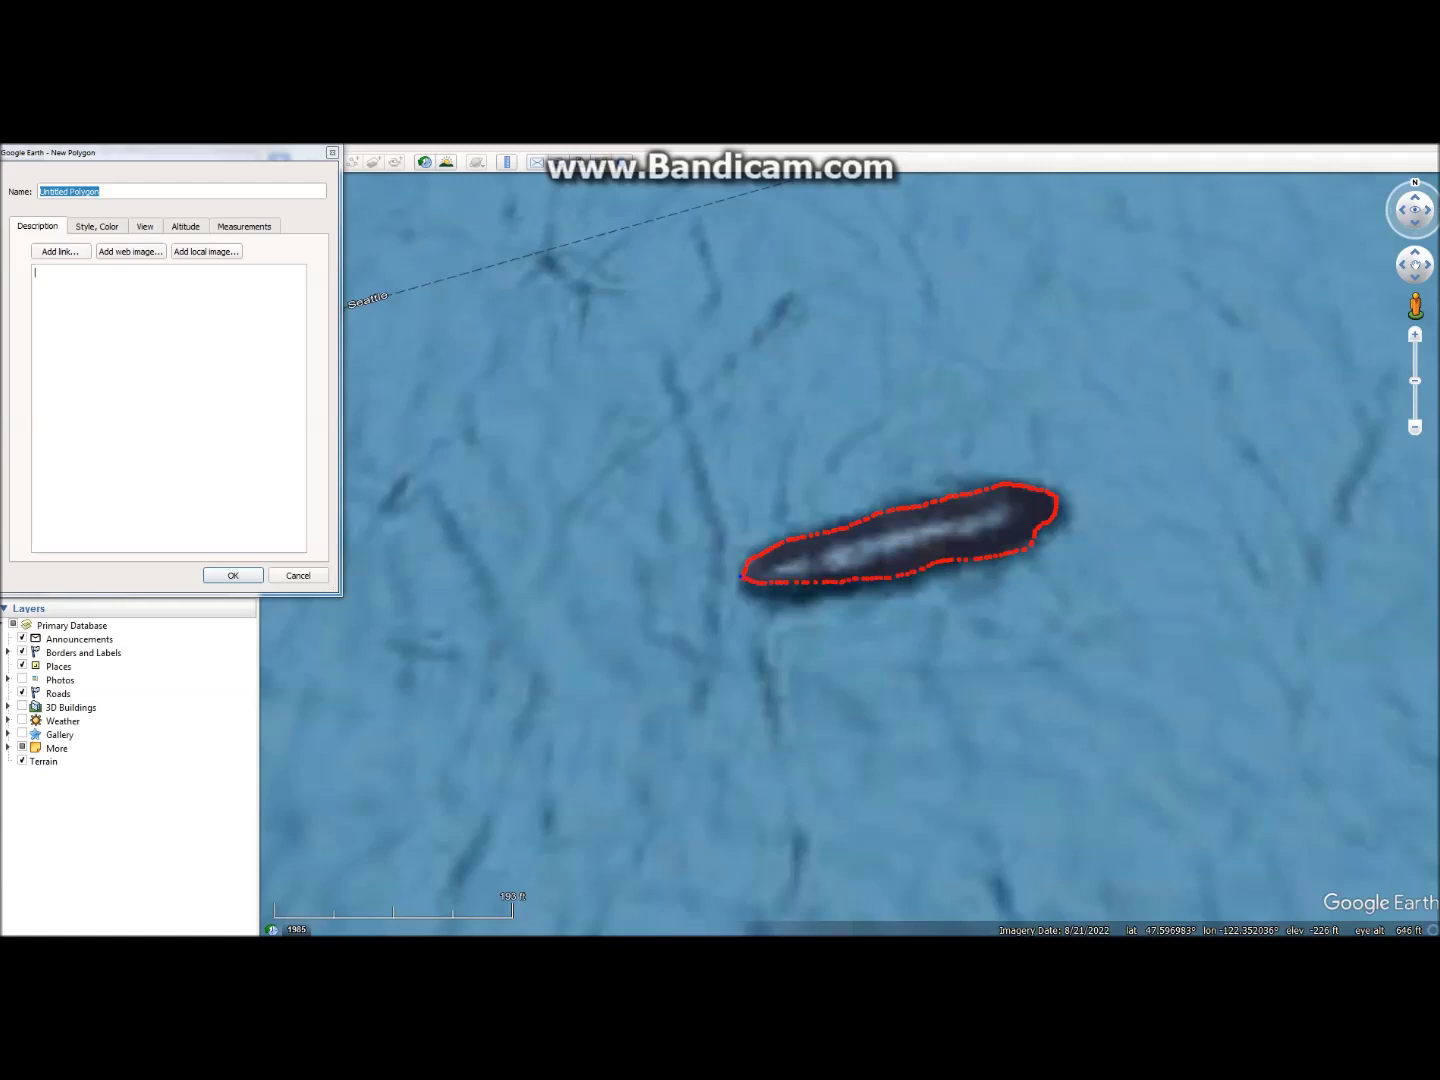
left_click(96, 226)
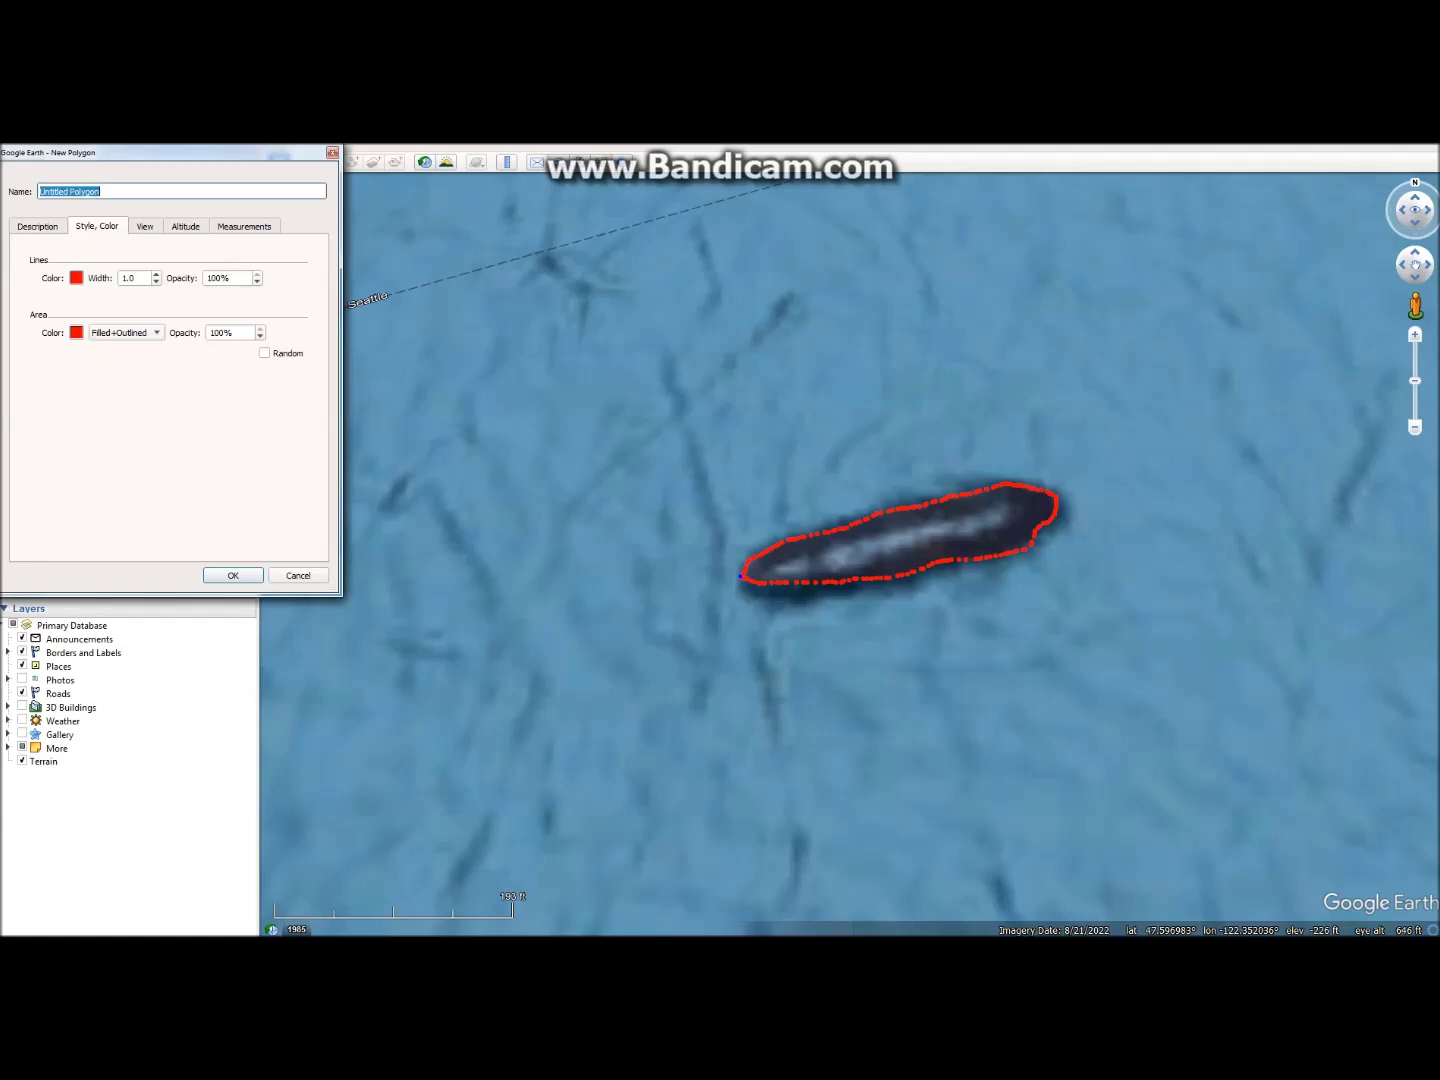
key("Return")
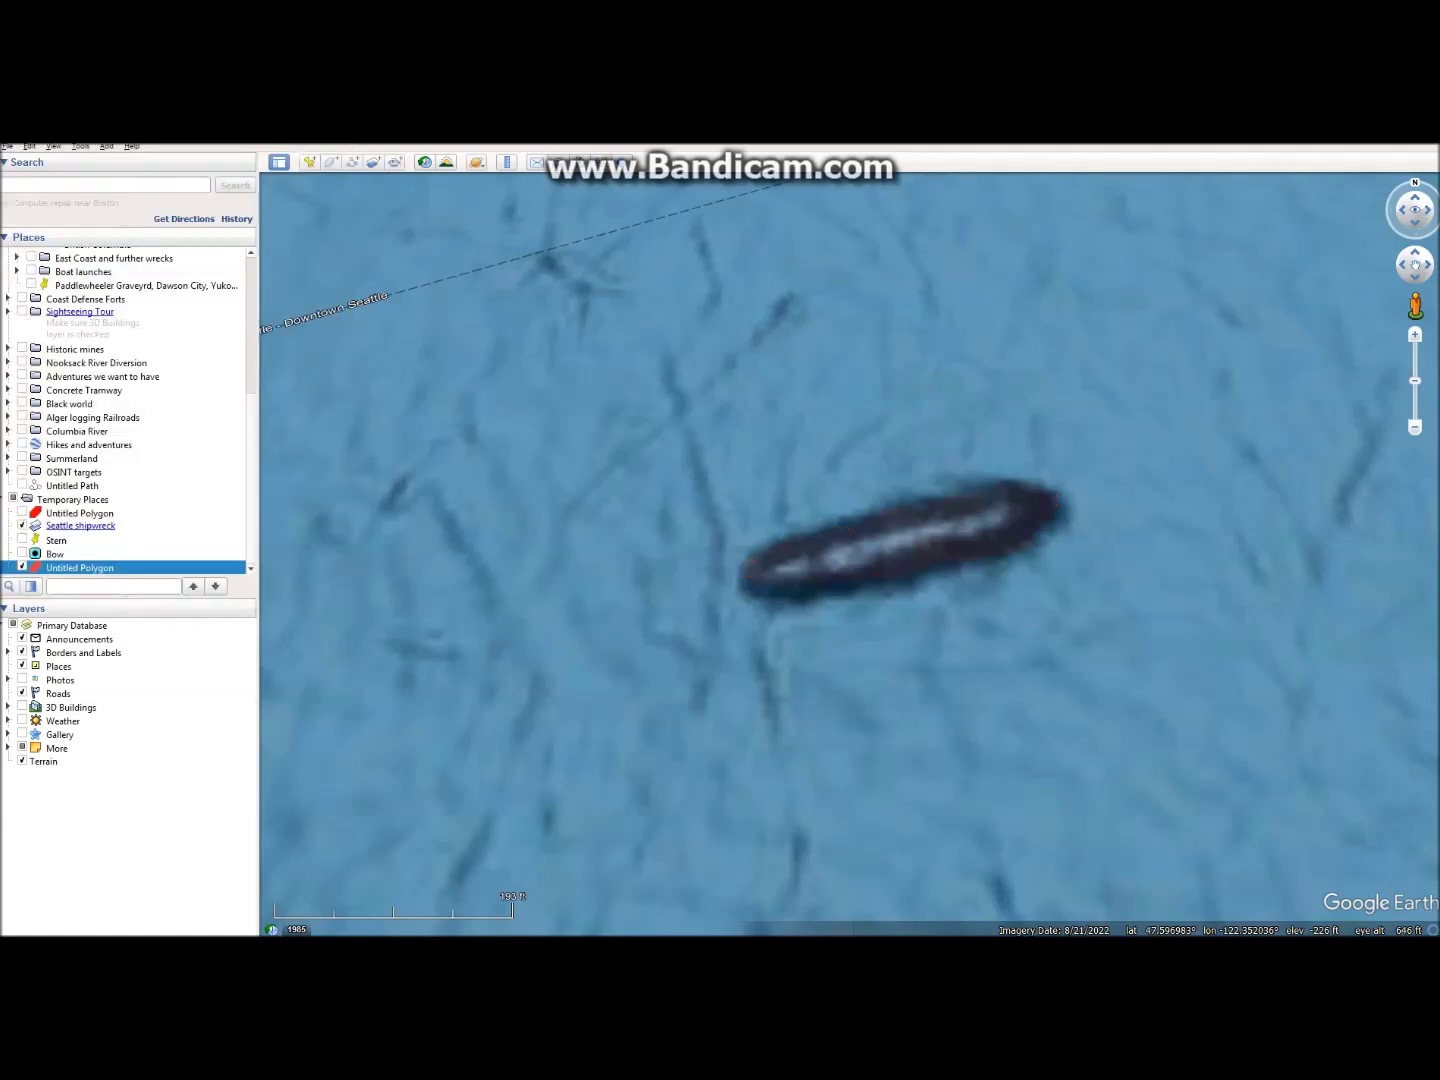
left_click(22, 526)
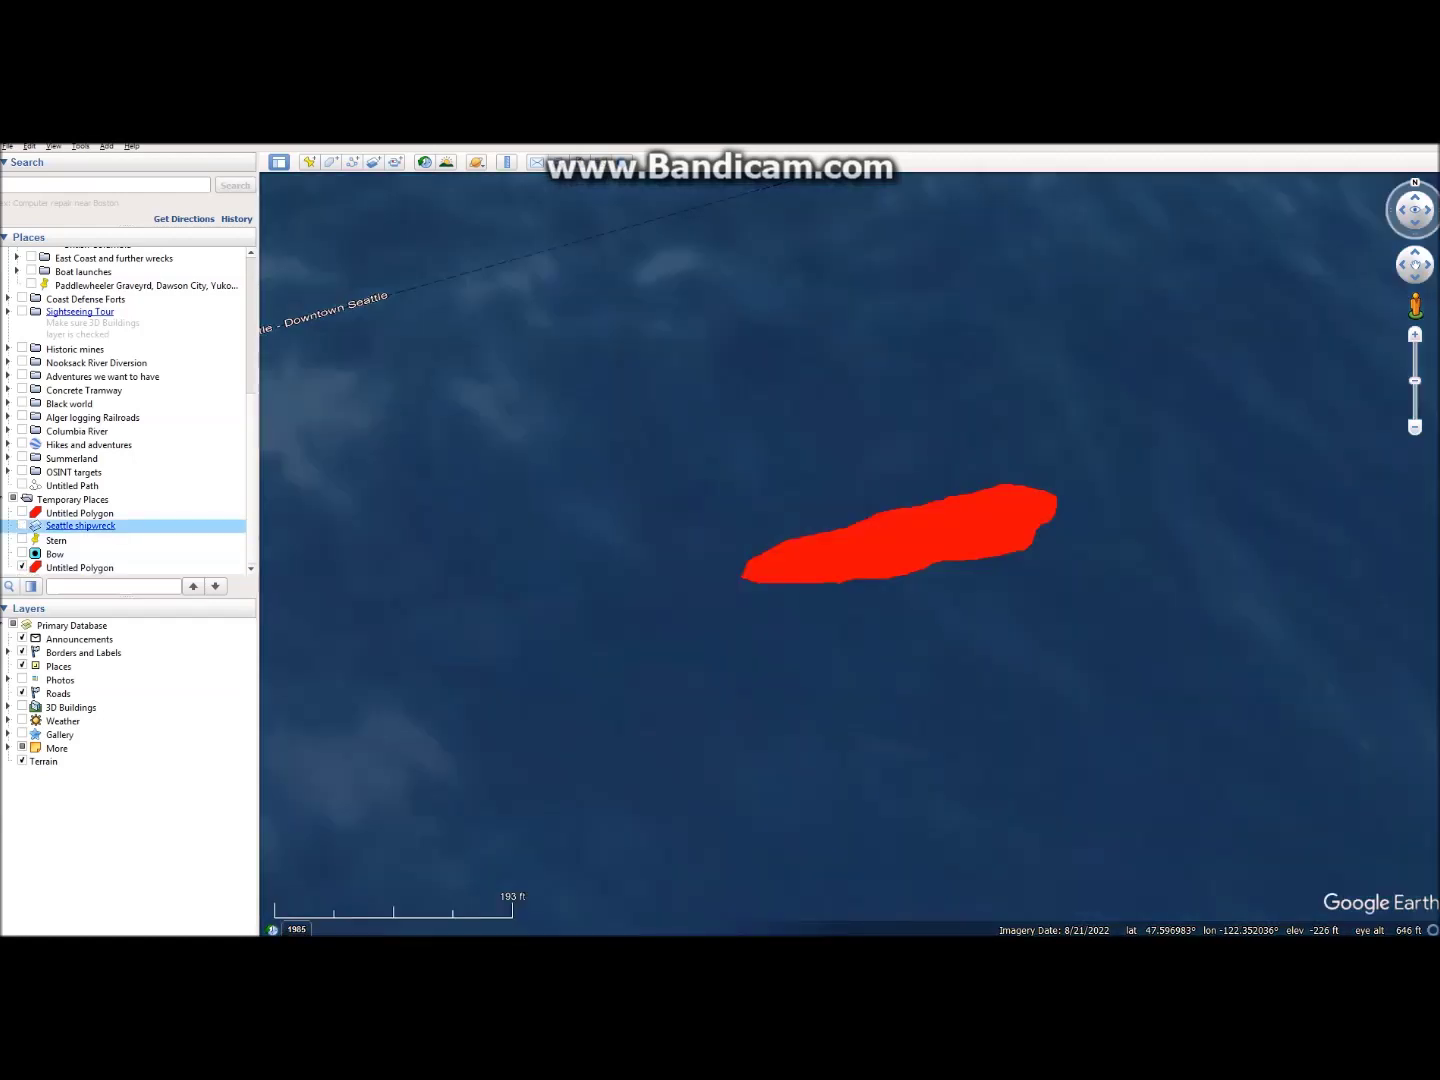
Step: Examine the wrecks and bathymetry overlay at the Hylebos Marina cluster and expand the Washington Wrecks folder
left_click(1414, 427)
scroll(850, 538, "down", 5)
scroll(853, 545, "down", 3)
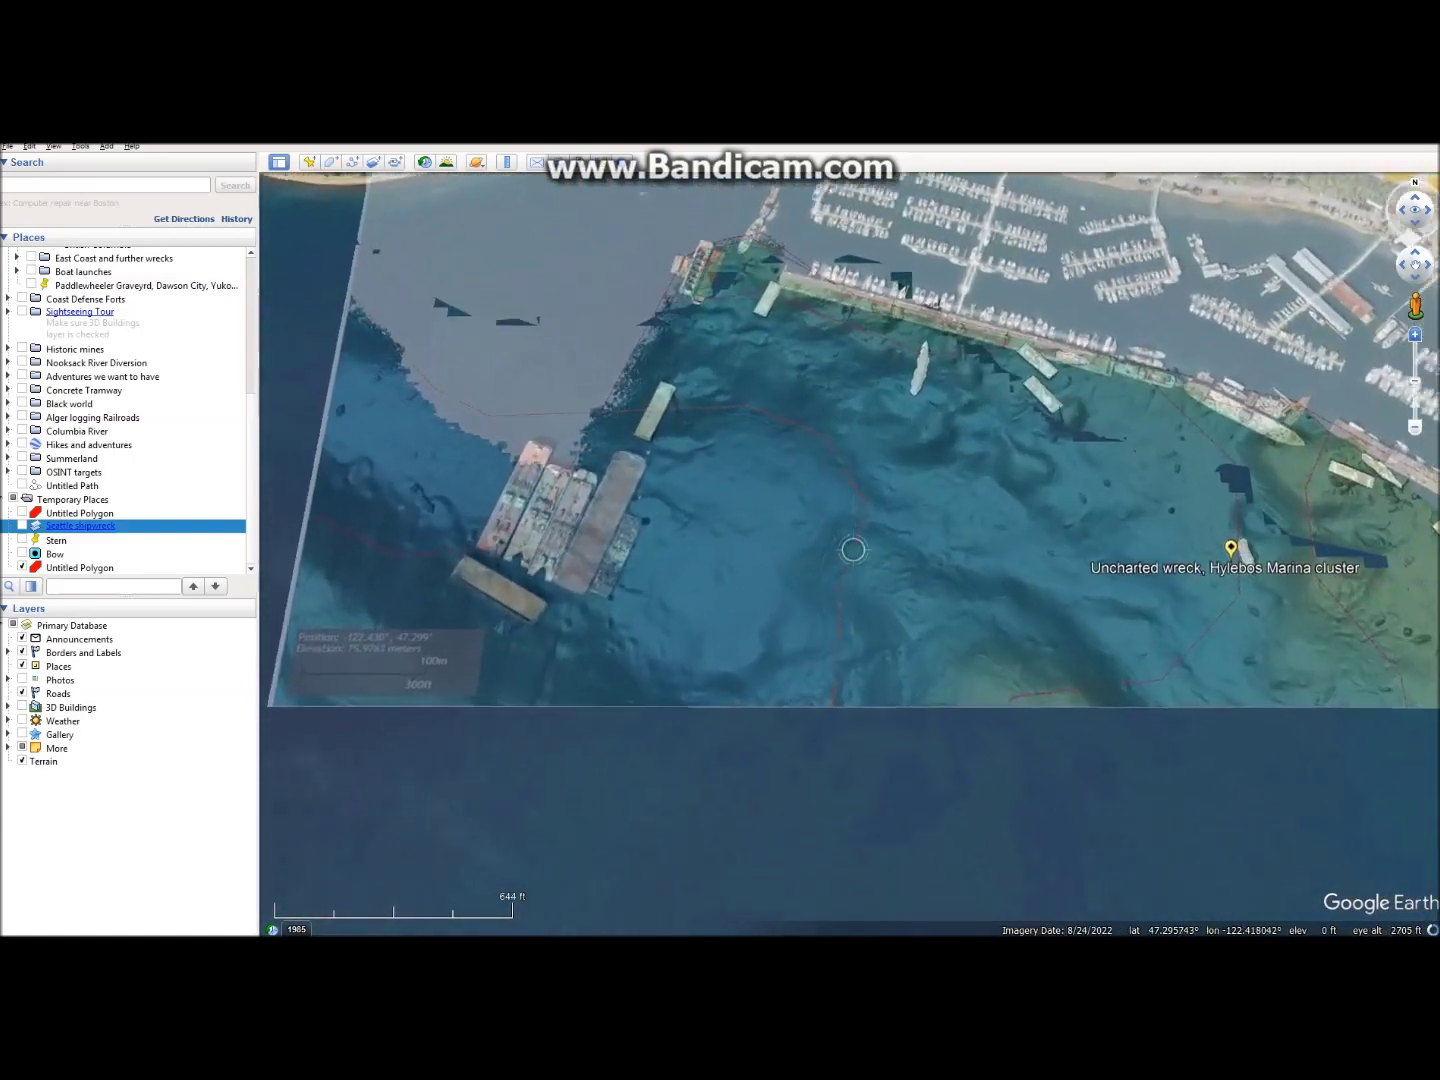
left_click_drag(941, 279, 712, 450)
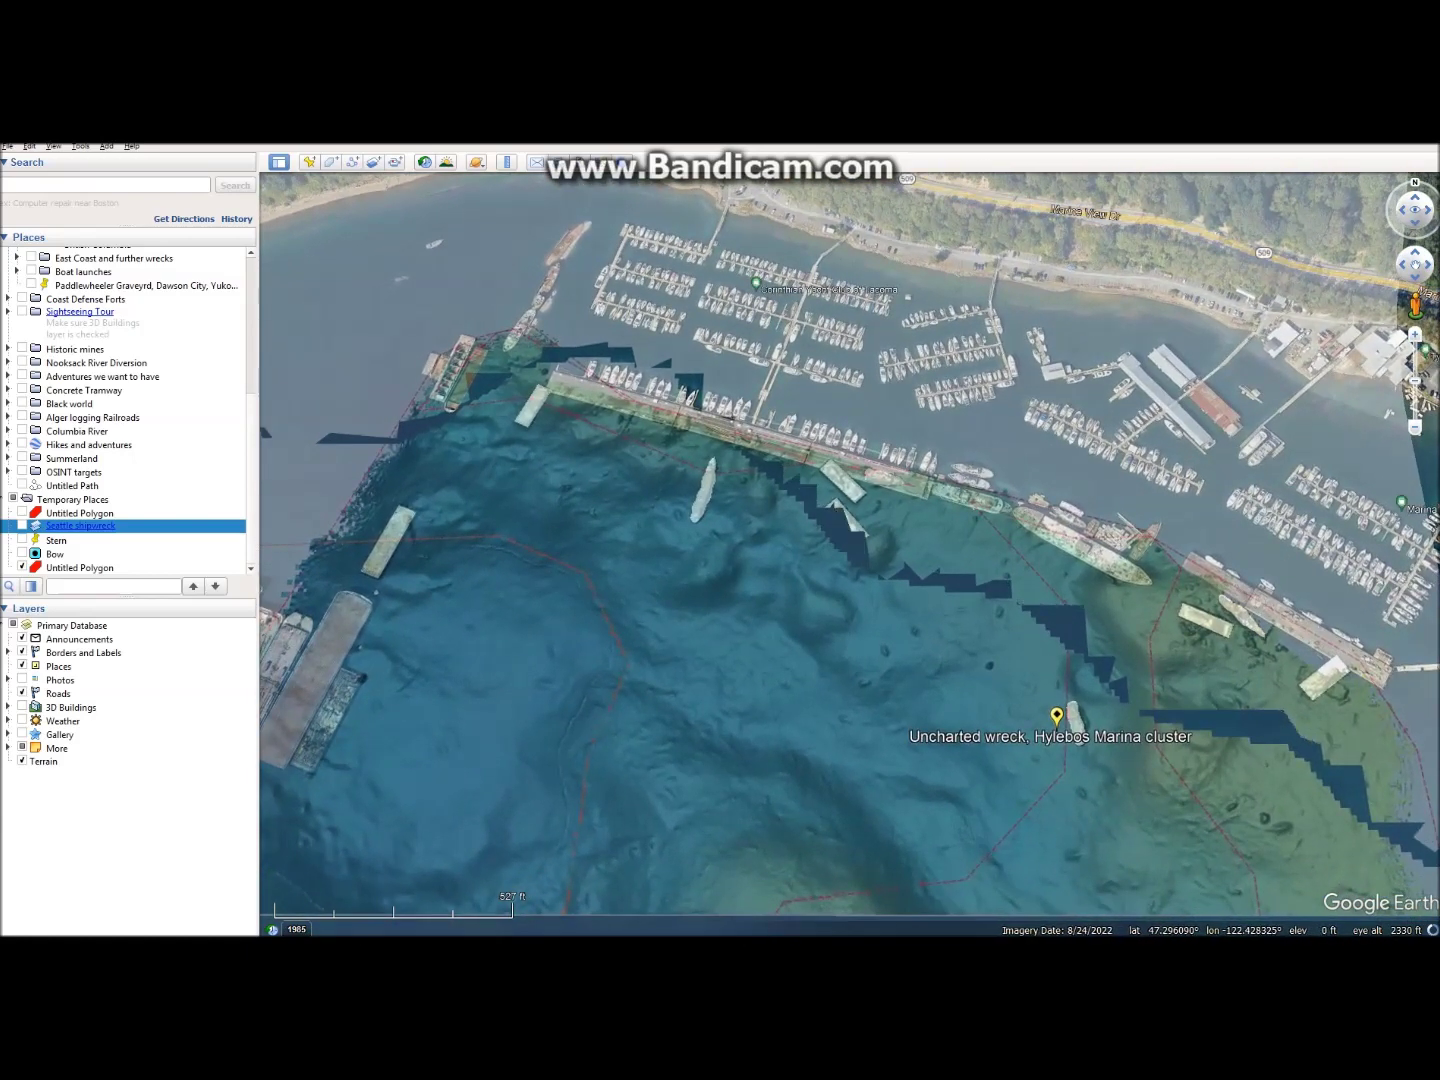
scroll(125, 410, "up", 6)
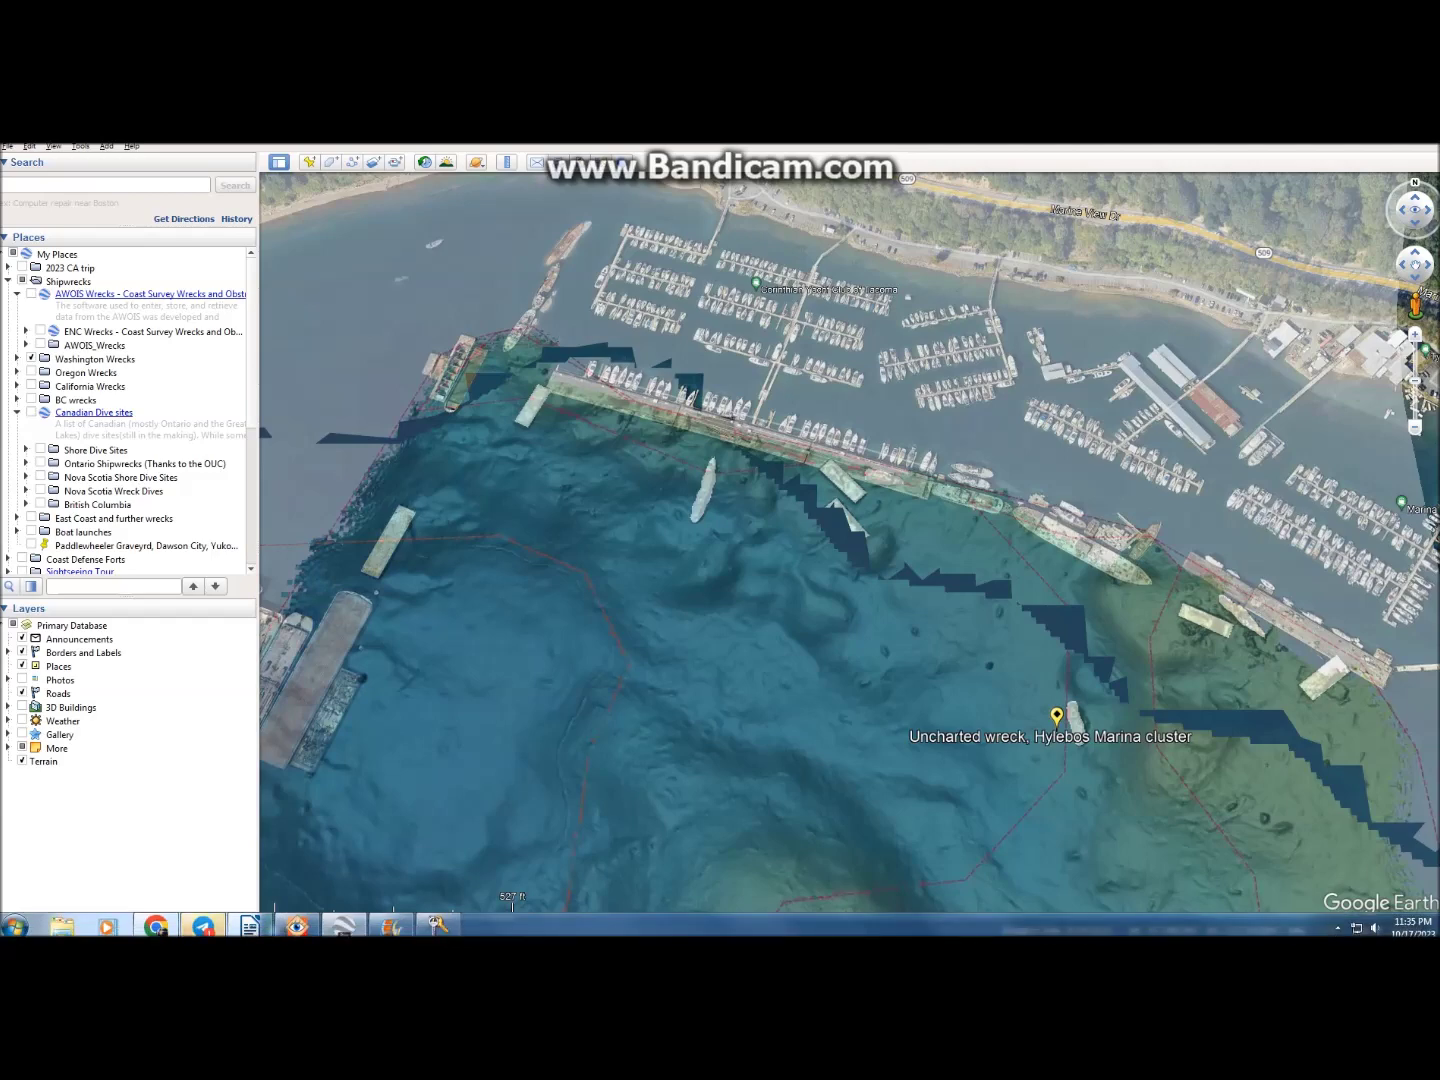
left_click(17, 358)
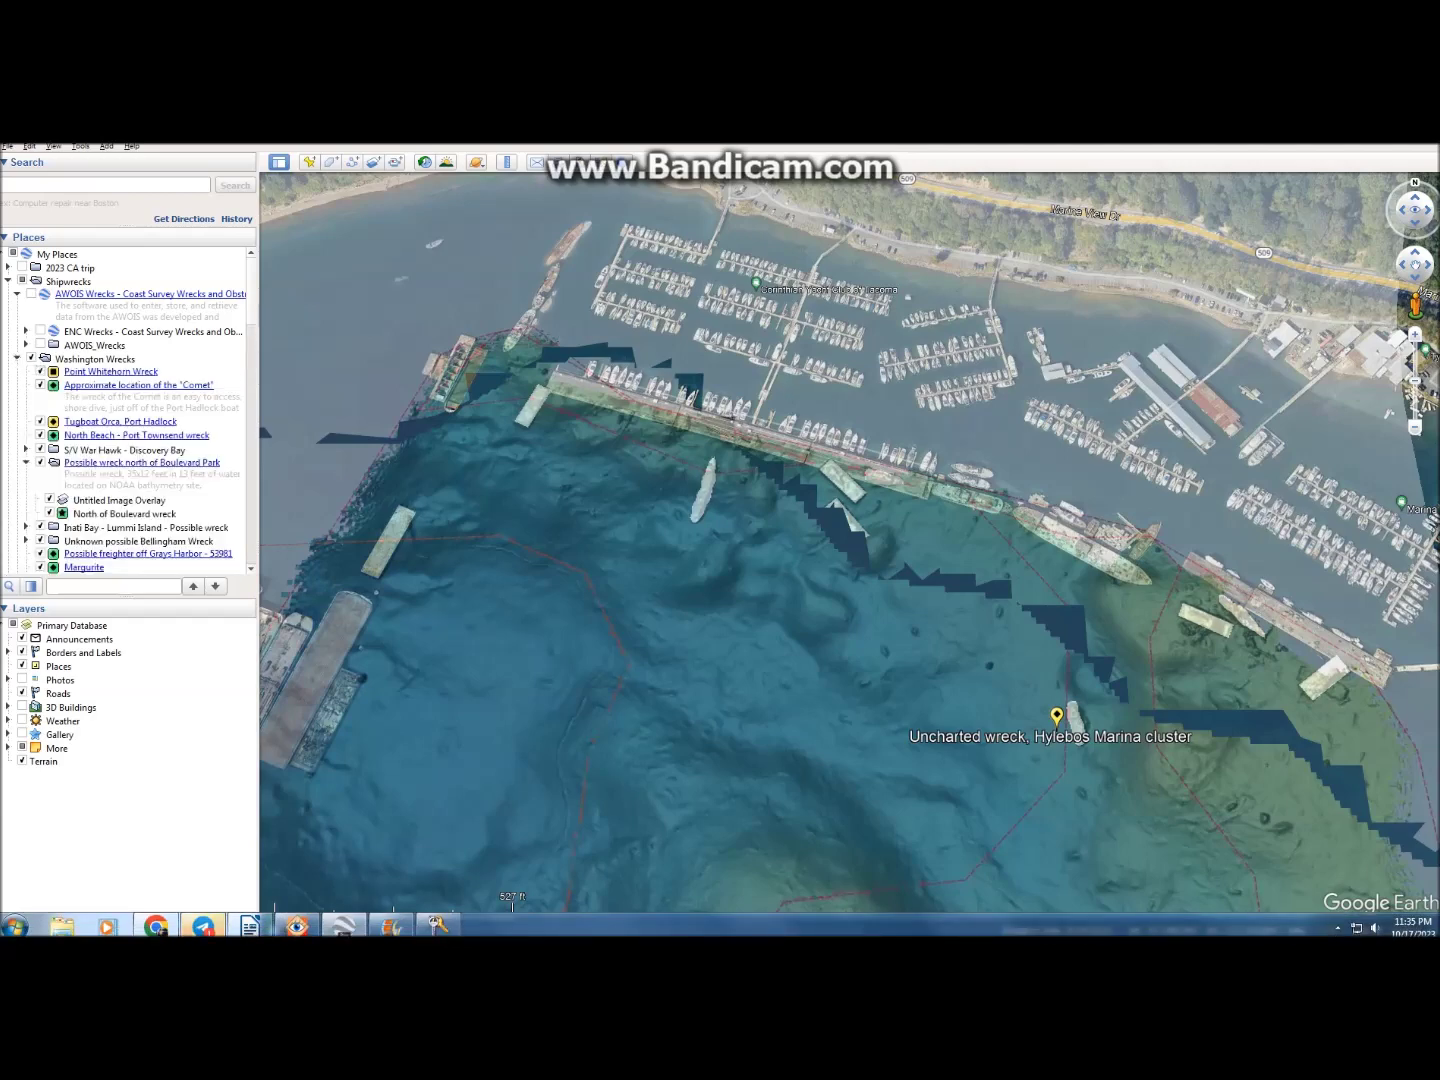